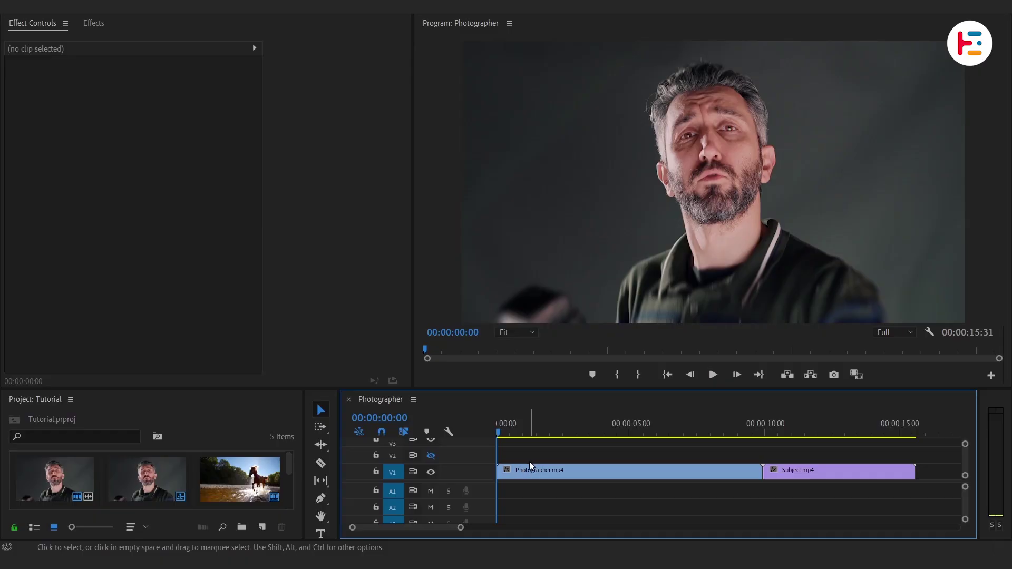
Preview the Subject and Photographer clips in the sequence
left_click(530, 469)
left_click_drag(668, 436, 703, 436)
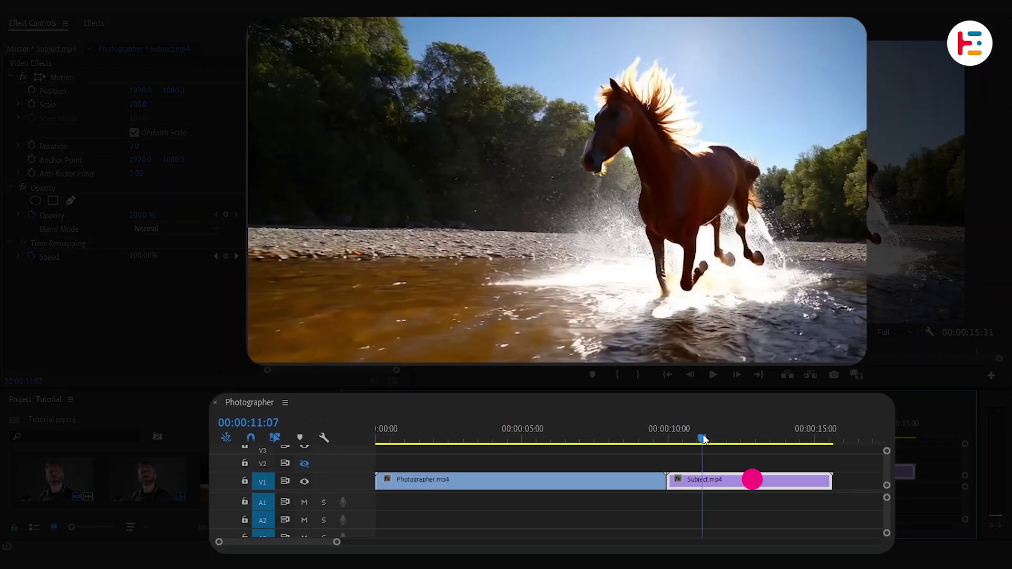
left_click_drag(387, 432, 362, 432)
key("space")
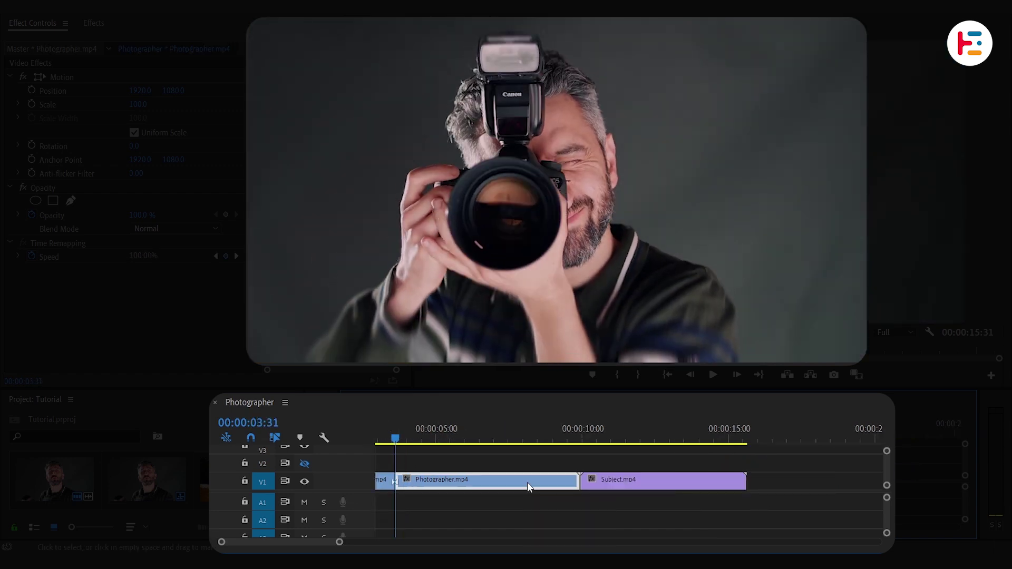
Split the Photographer clip and place the Subject clip between its two parts, starting at 00:00:03:31
left_click_drag(527, 482, 873, 481)
left_click(471, 479)
key("Delete")
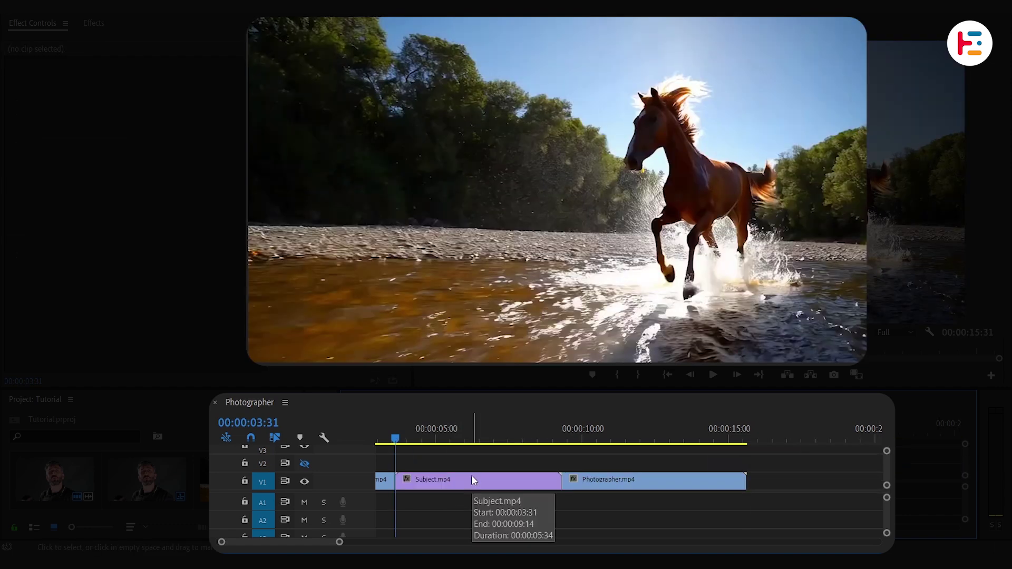
scroll(471, 479, "up", 1)
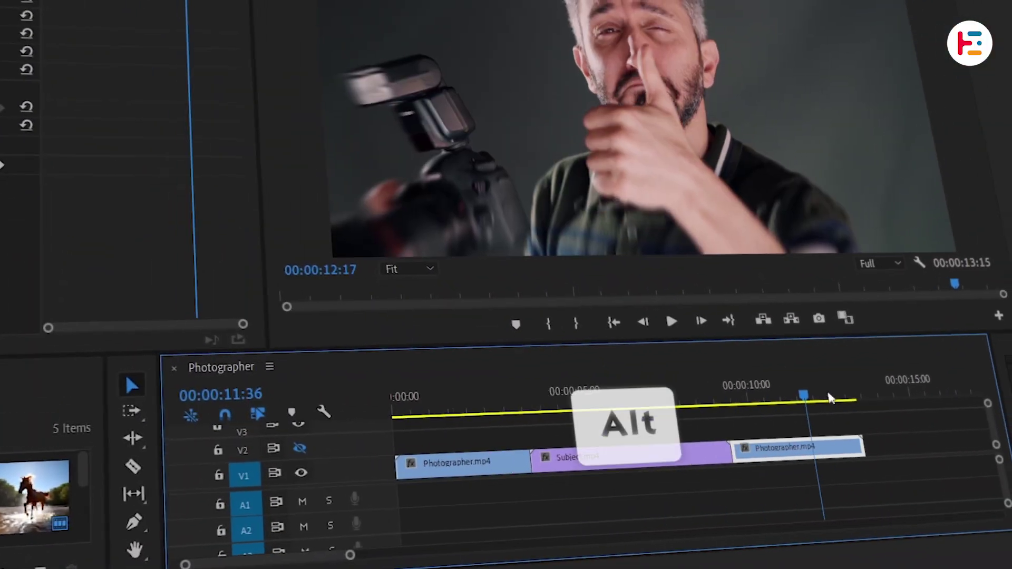
Duplicate the opening Photographer clip onto V3 and move the Subject clip to V2, starting at 00:00:02:46
left_click(606, 461)
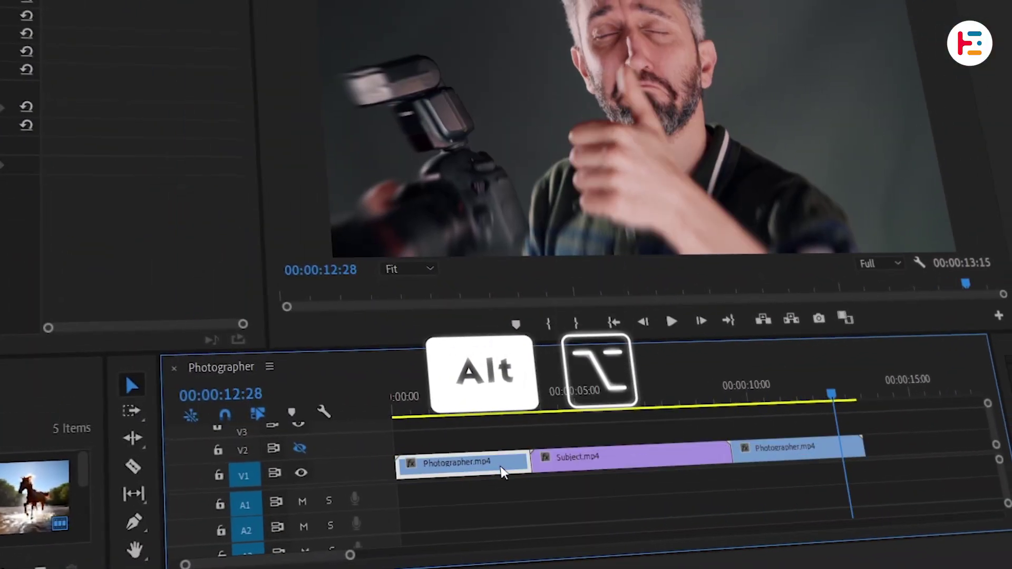
left_click_drag(501, 471, 501, 441)
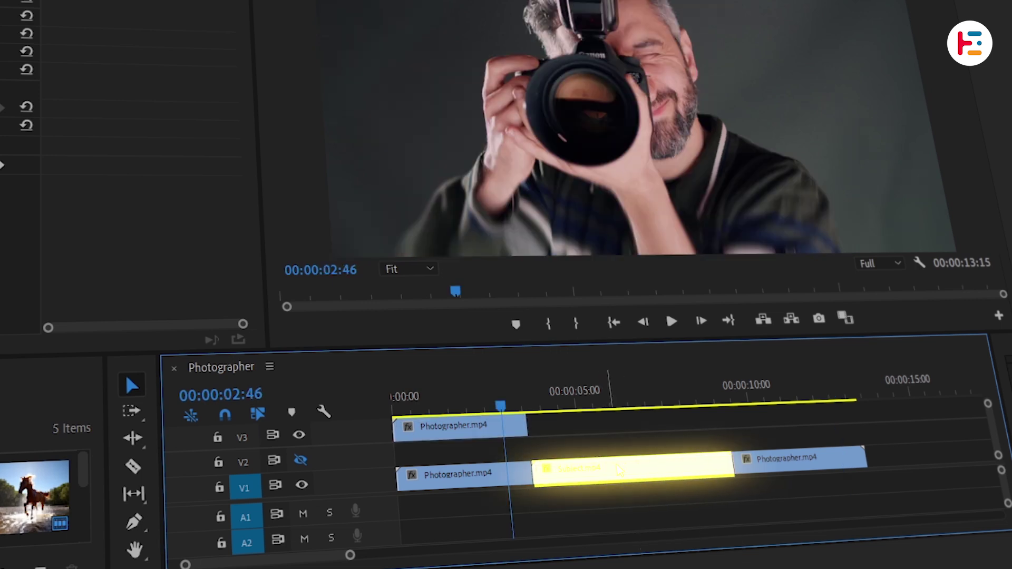
left_click_drag(619, 469, 587, 456)
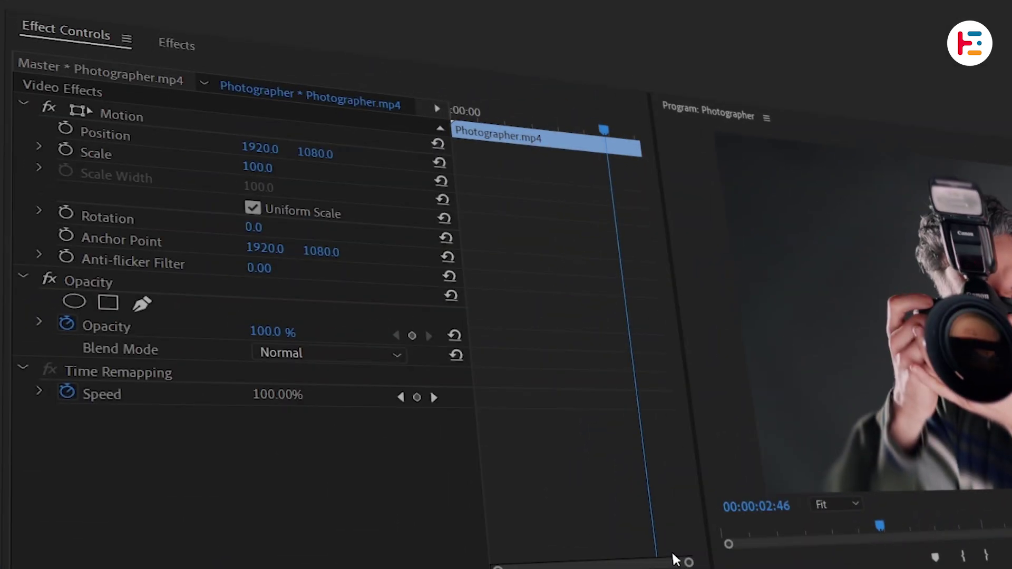
Mask the camera lens on the V3 Photographer clip with an ellipse, feathered by 20 and inverted
left_click(74, 301)
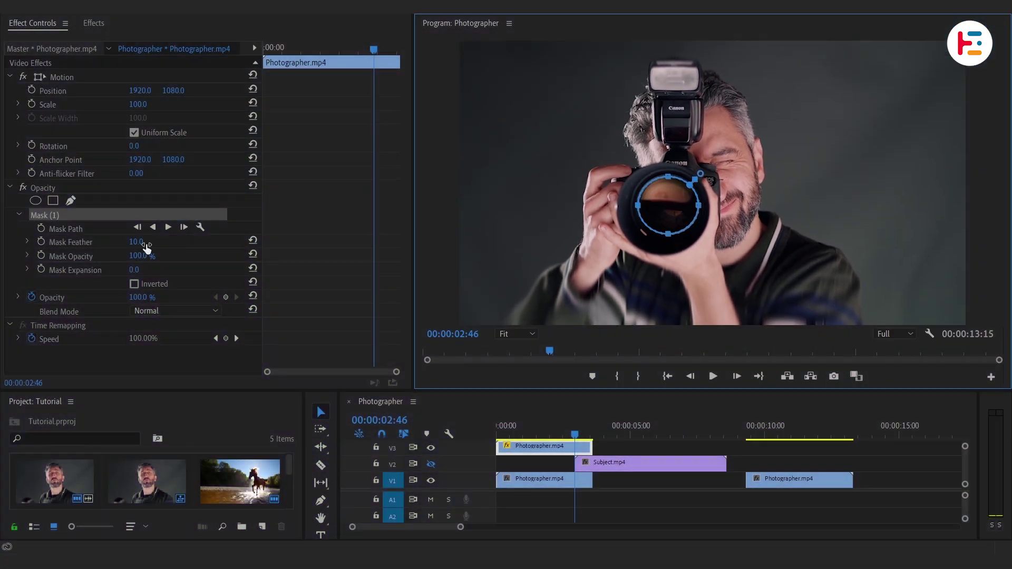
left_click(146, 247)
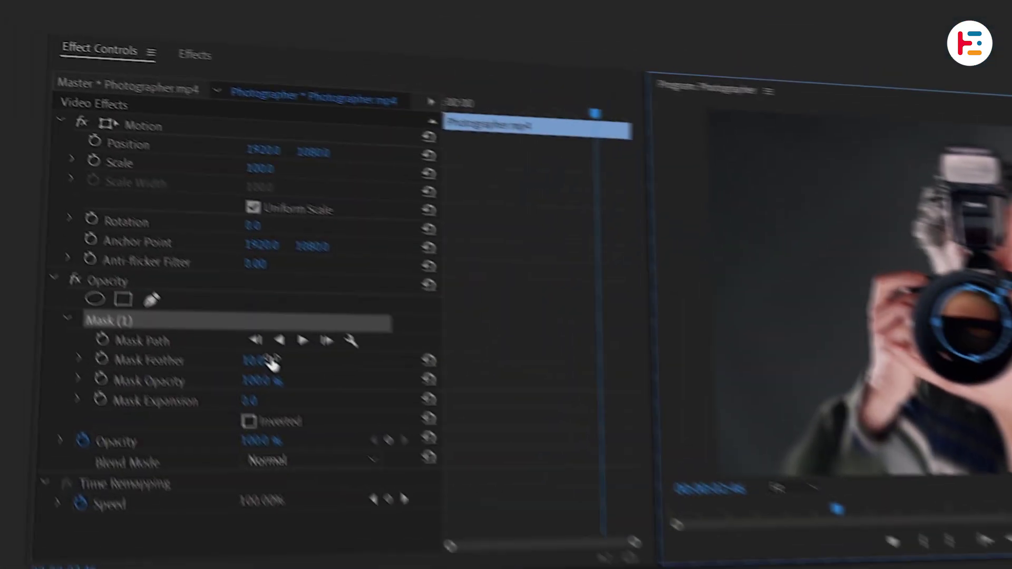
type("20")
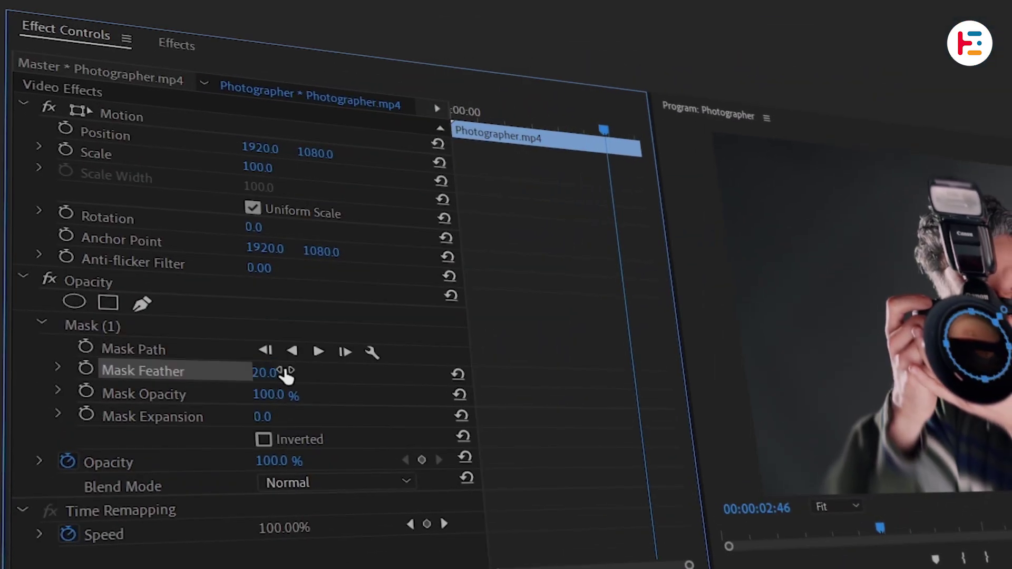
left_click(263, 436)
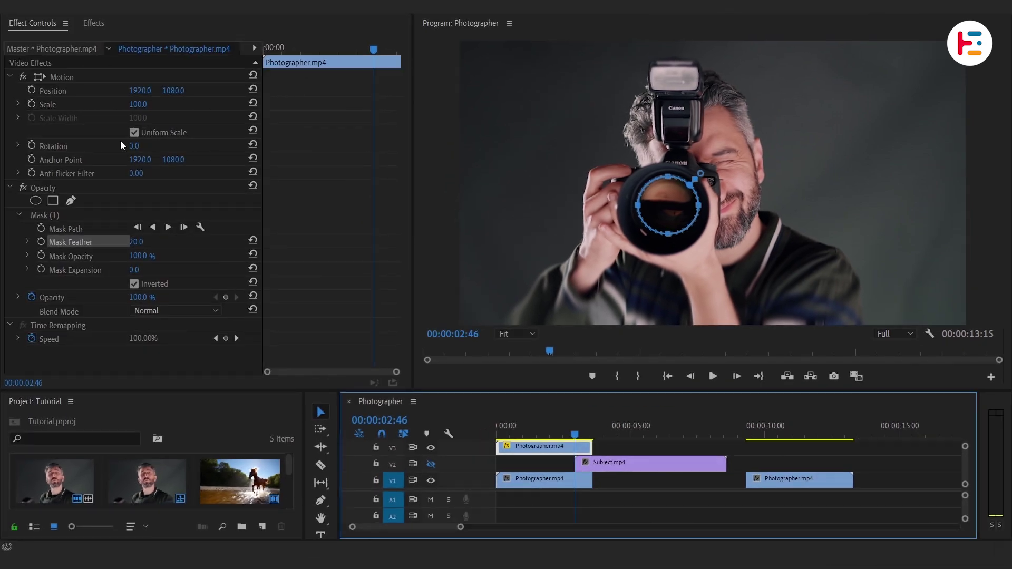
Centre the V3 clip's anchor point on the lens and keyframe its Position and its Scale from 100 to 950 between 00:00:02:46 and 00:00:03:24
left_click(77, 159)
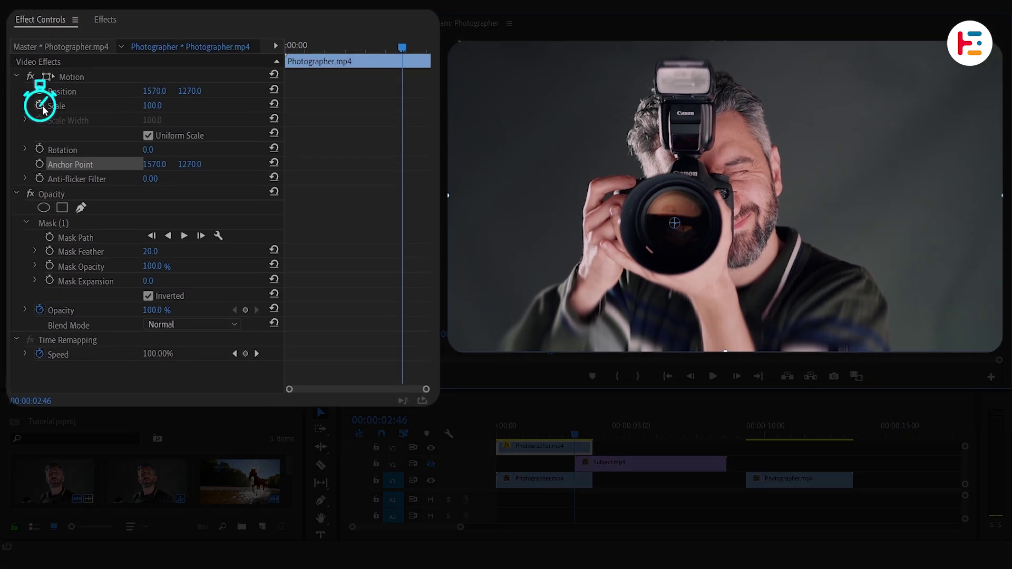
left_click(40, 106)
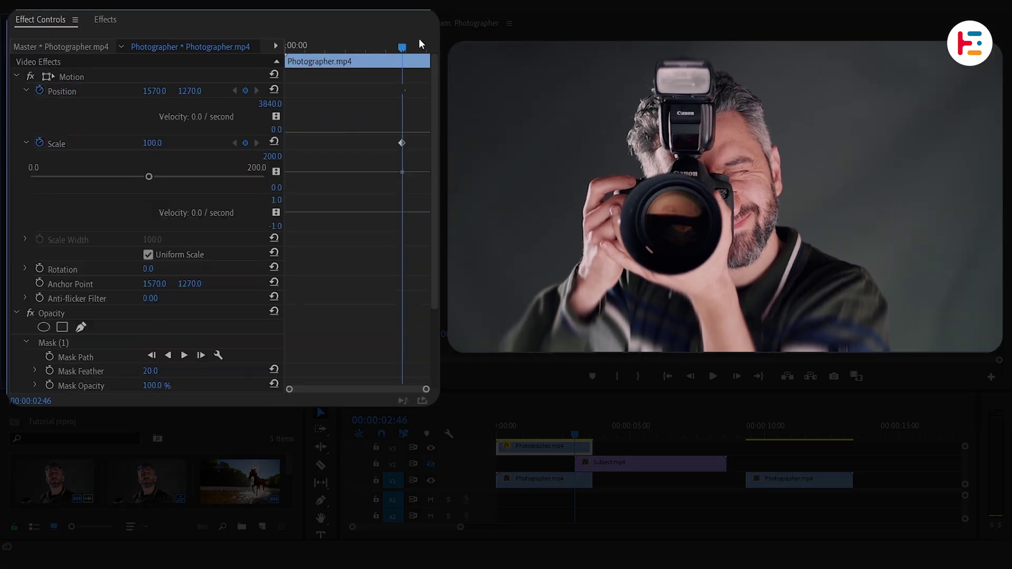
left_click_drag(419, 42, 424, 44)
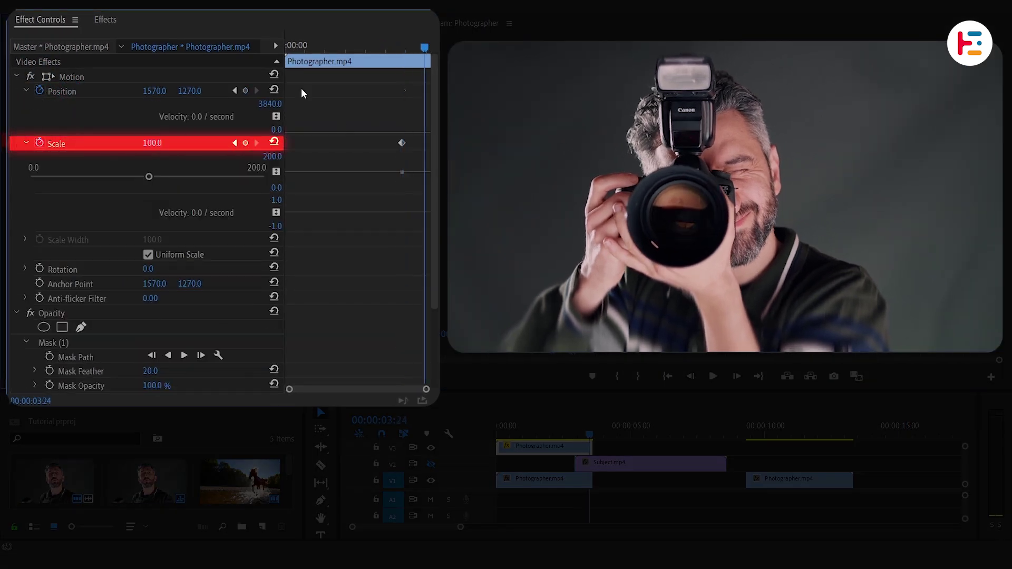
left_click_drag(165, 142, 162, 145)
left_click_drag(163, 143, 173, 144)
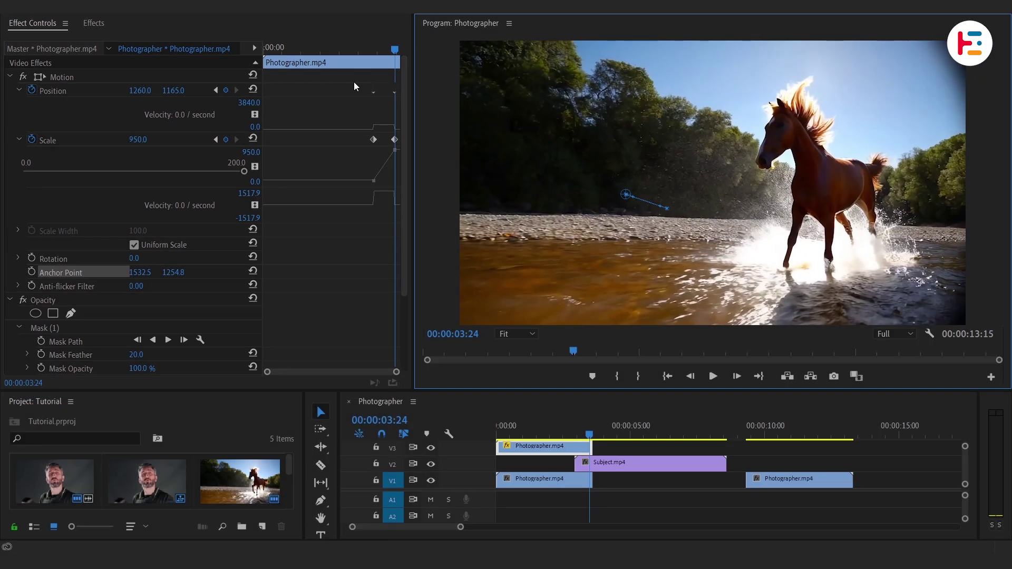
Ease the V3 clip's Position and Scale keyframes and play back the zoom through the lens
right_click(374, 87)
mouse_move(437, 181)
left_click(595, 262)
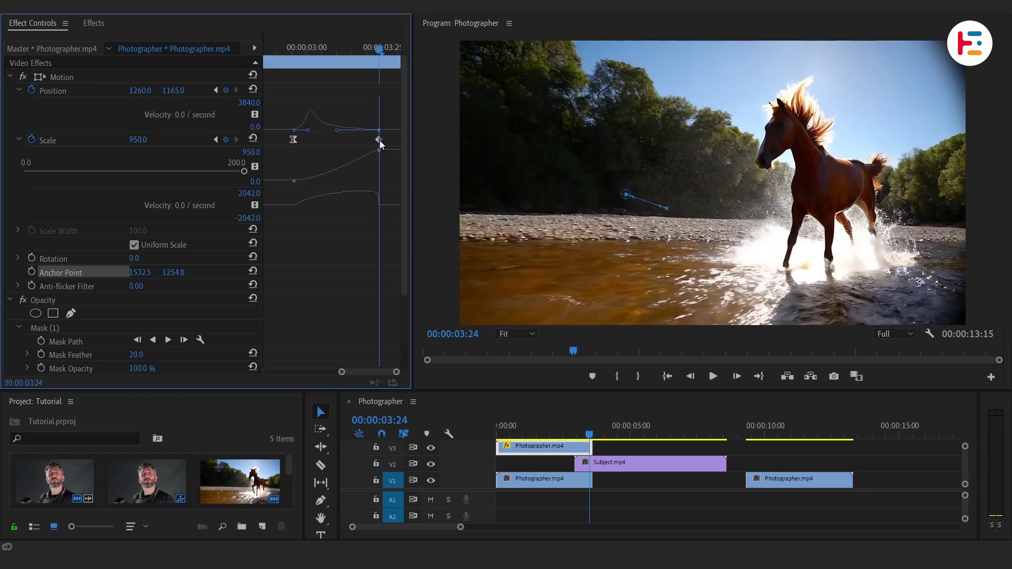
left_click(379, 139)
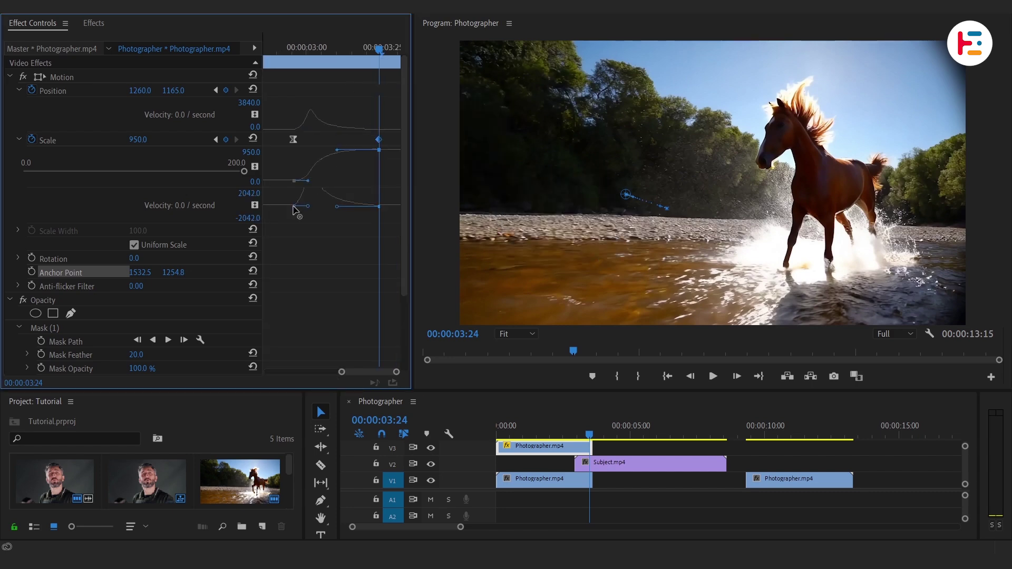
key("space")
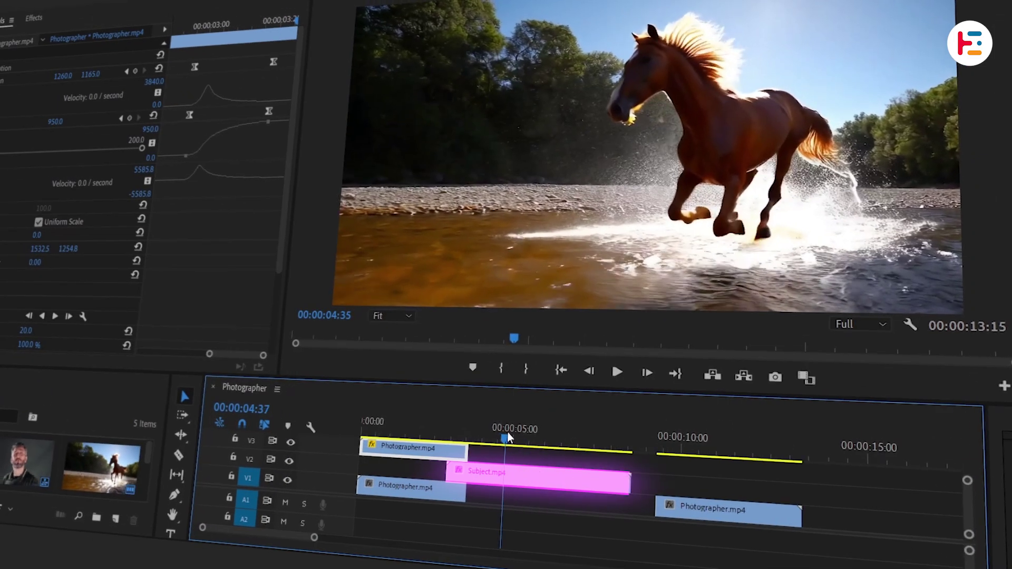
Insert a frame hold segment in the Subject clip at 00:00:05:06 and duplicate that segment onto V1
left_click_drag(507, 432, 521, 435)
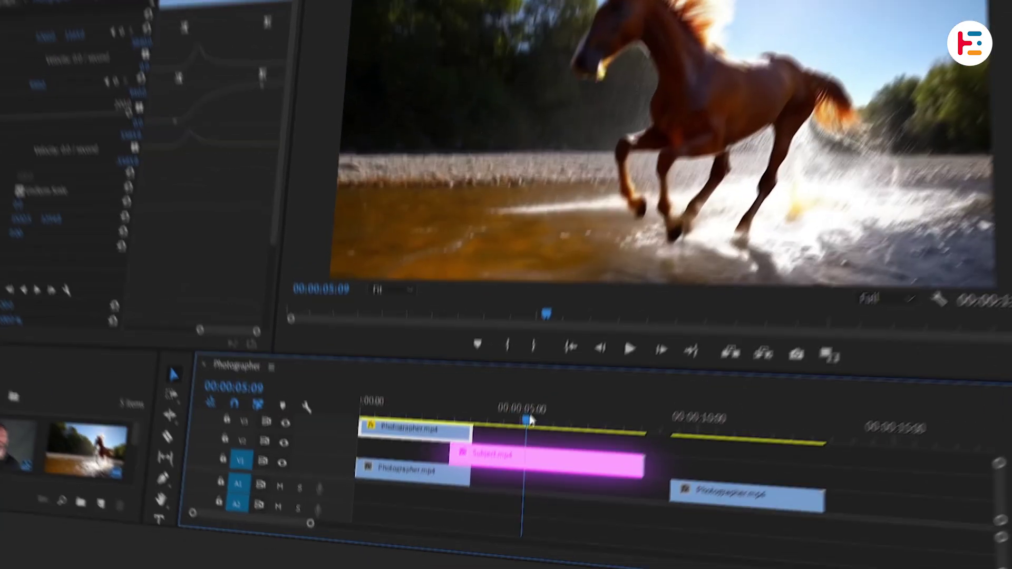
right_click(516, 471)
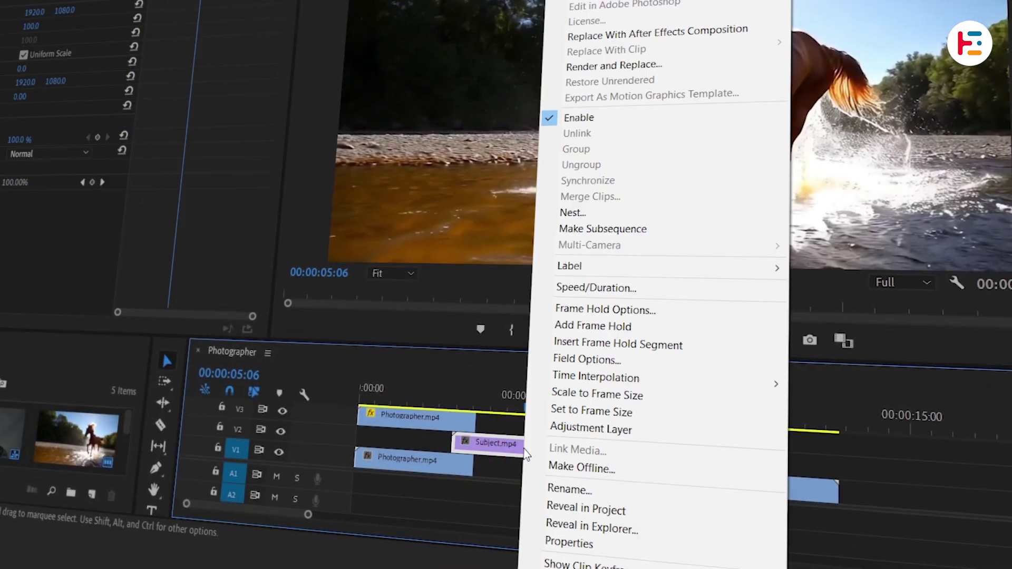
left_click(632, 348)
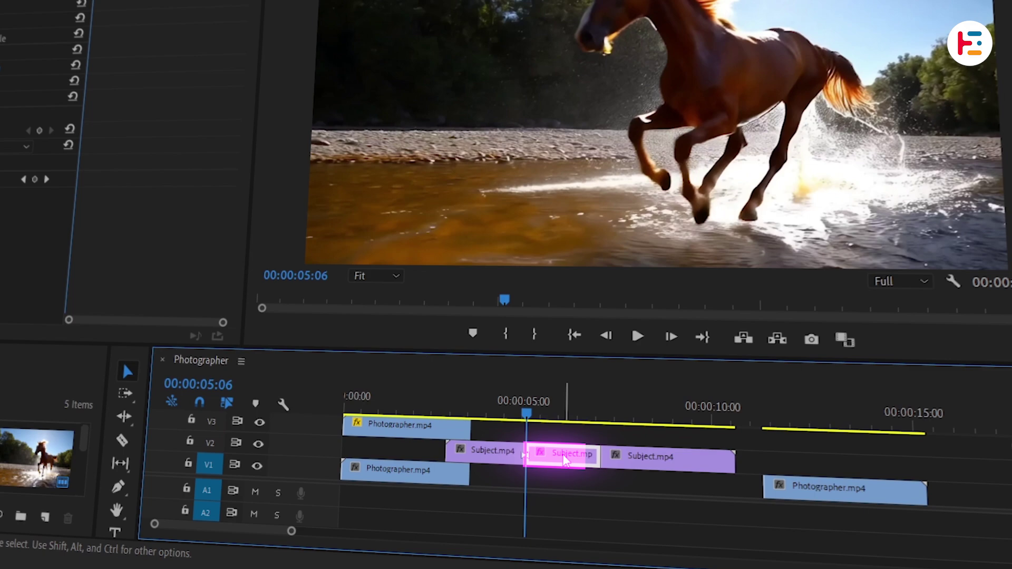
left_click_drag(535, 469, 581, 476)
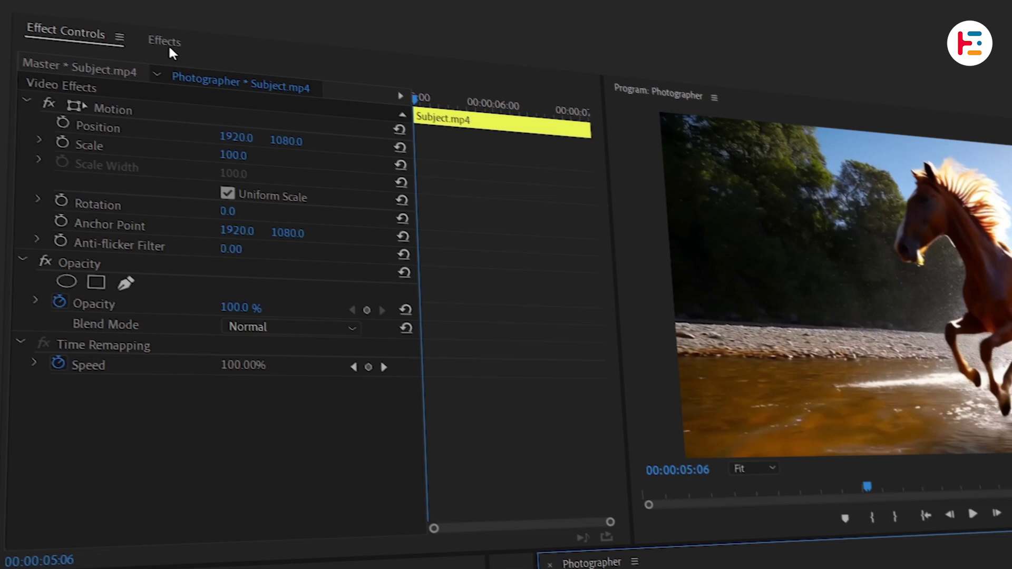
Apply the Lumetri Color effect to the frame hold copy on V1
left_click(168, 42)
left_click(161, 59)
type("lumetri co")
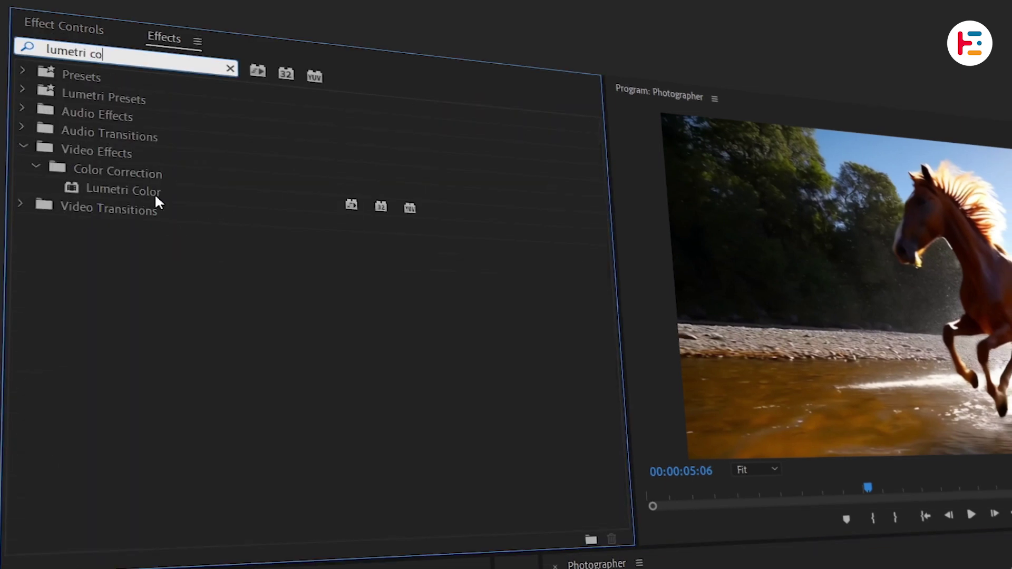
left_click(141, 192)
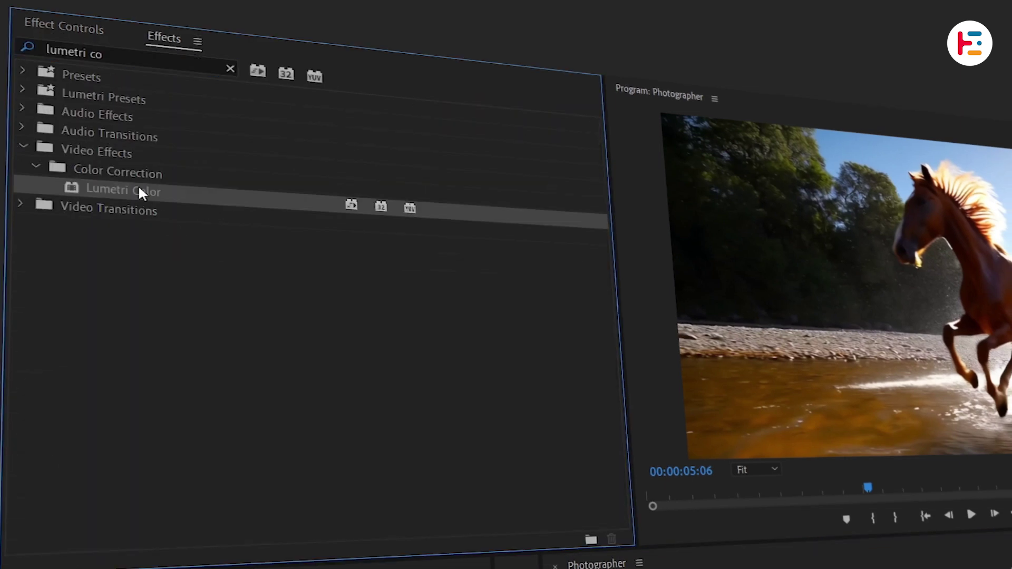
left_click(85, 28)
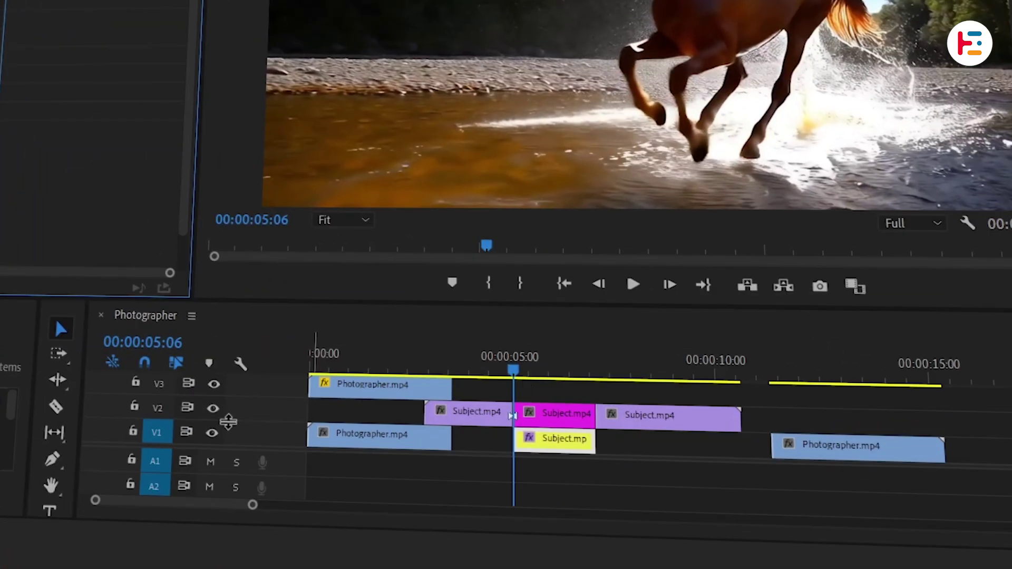
Hide track V2 and set the Creative Saturation in the V1 frame hold's Lumetri Color to 0
left_click(212, 408)
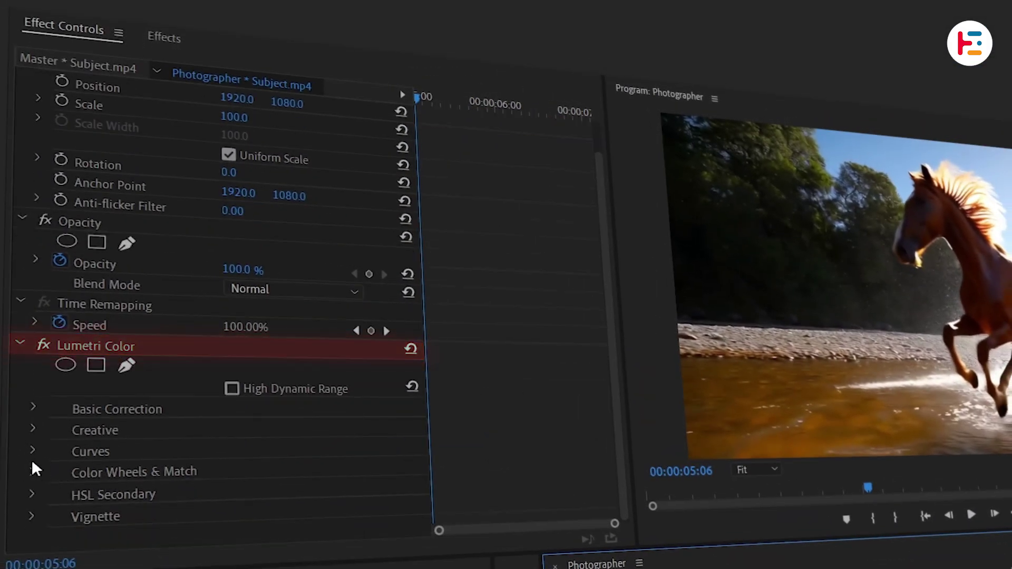
left_click(33, 429)
scroll(78, 428, "down", 5)
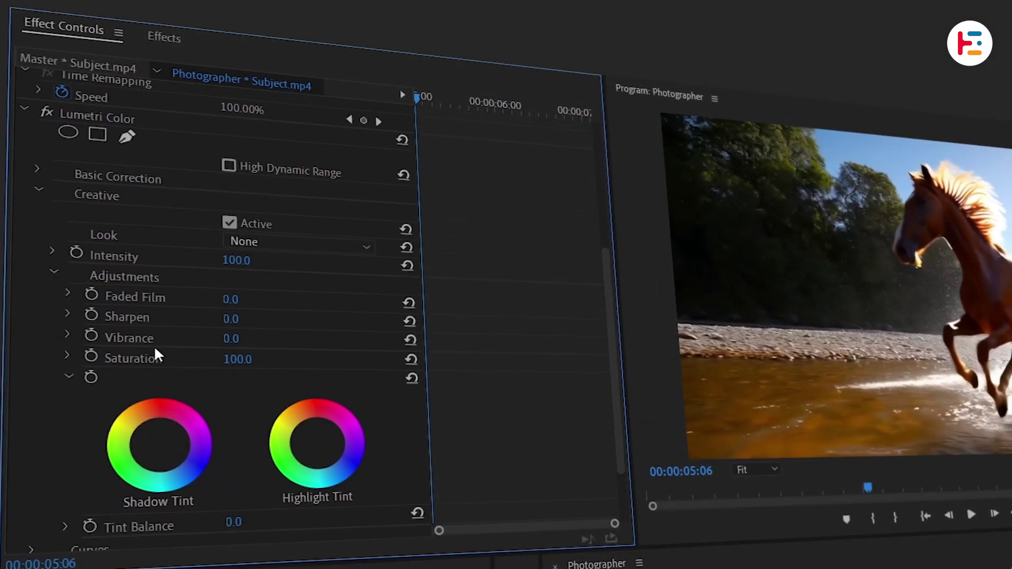
left_click(153, 358)
left_click(238, 359)
type("0")
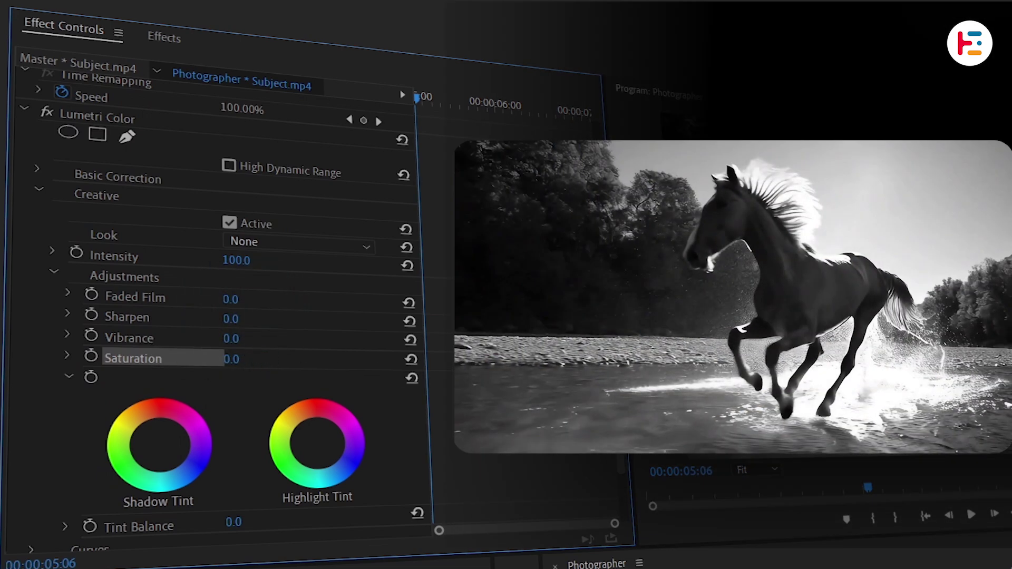
Adjust the Lumetri vignette amount on the V1 frame hold and set the vignette's Feather to 75
scroll(122, 559, "down", 3)
scroll(79, 518, "down", 2)
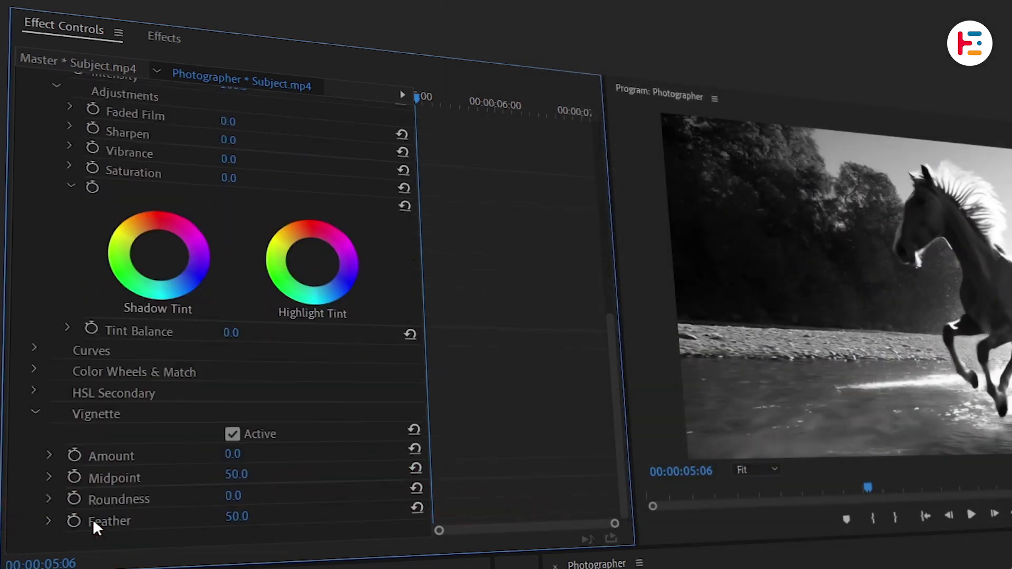
left_click_drag(237, 451, 256, 511)
left_click(257, 511)
type("75")
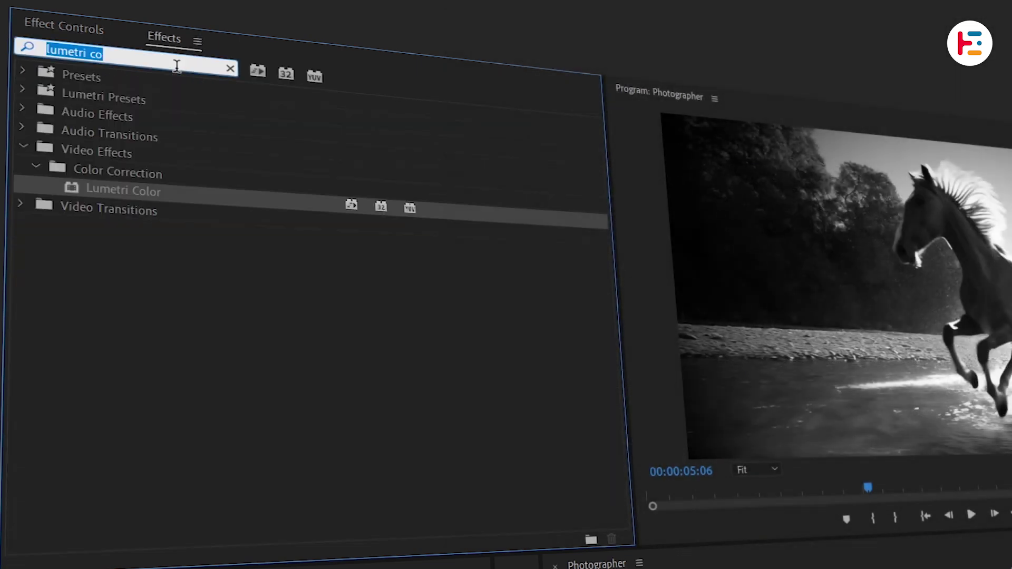
Apply Gaussian Blur to the V1 frame hold with Blurriness set to 50
type("gaus")
left_click(127, 246)
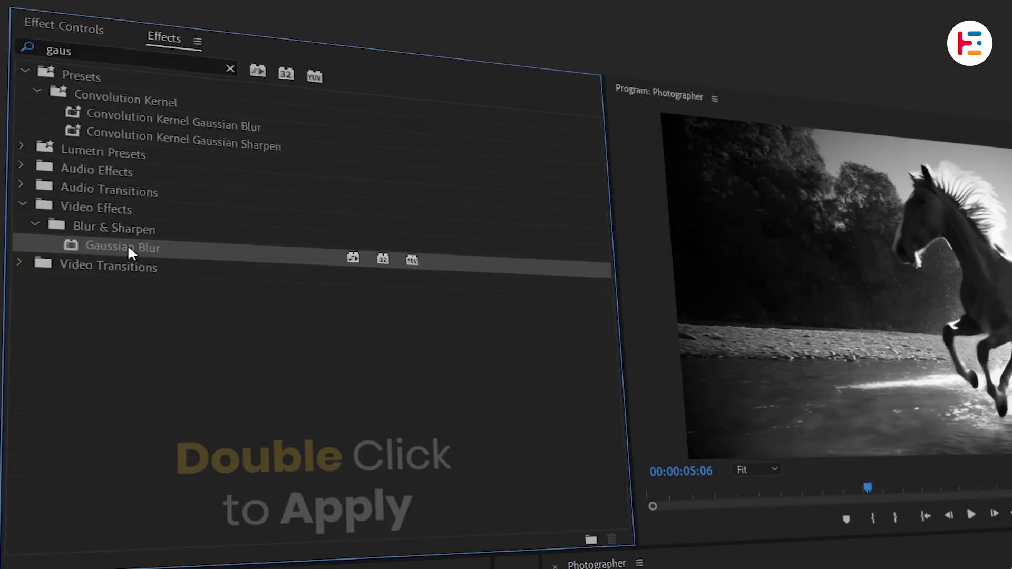
left_click(81, 27)
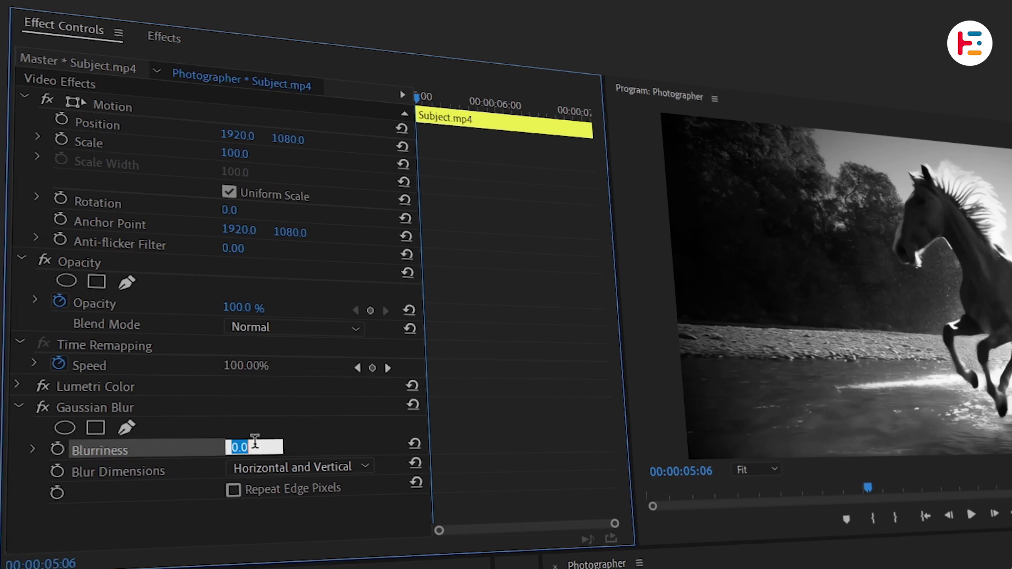
type("50")
key("Return")
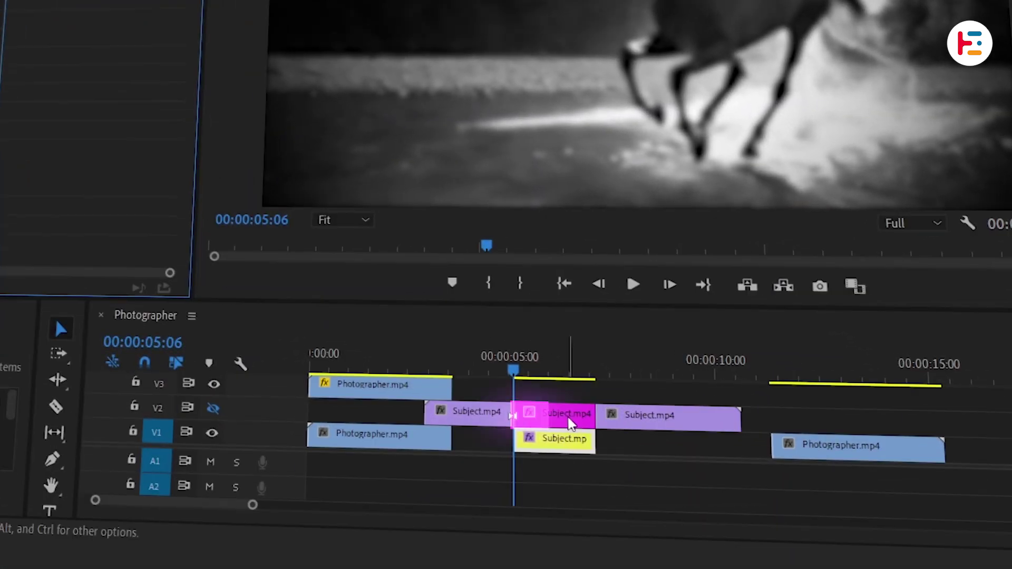
Apply the Transform effect to the frame hold clip on V2
left_click(566, 424)
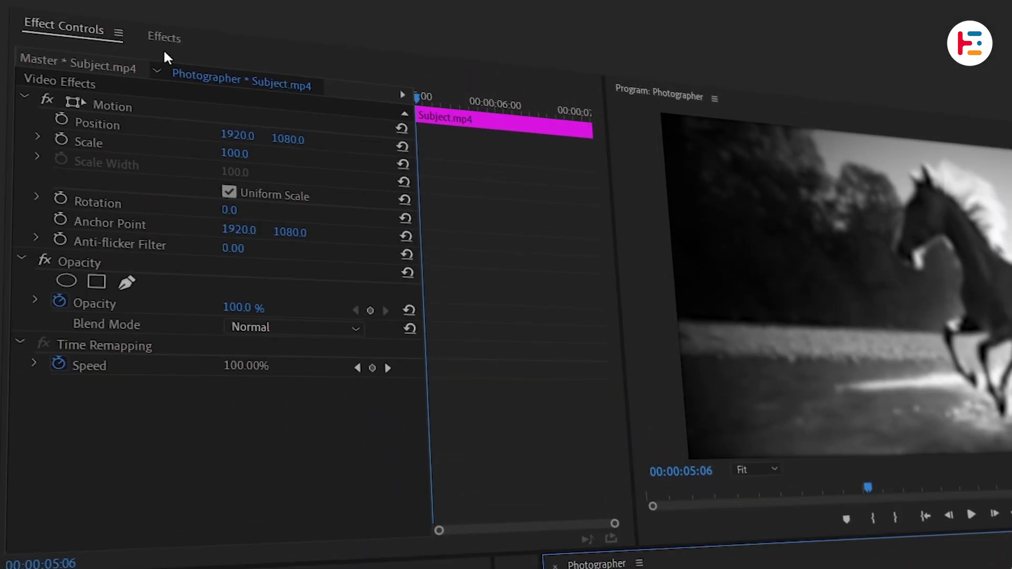
left_click(163, 40)
double_click(113, 47)
type("transform")
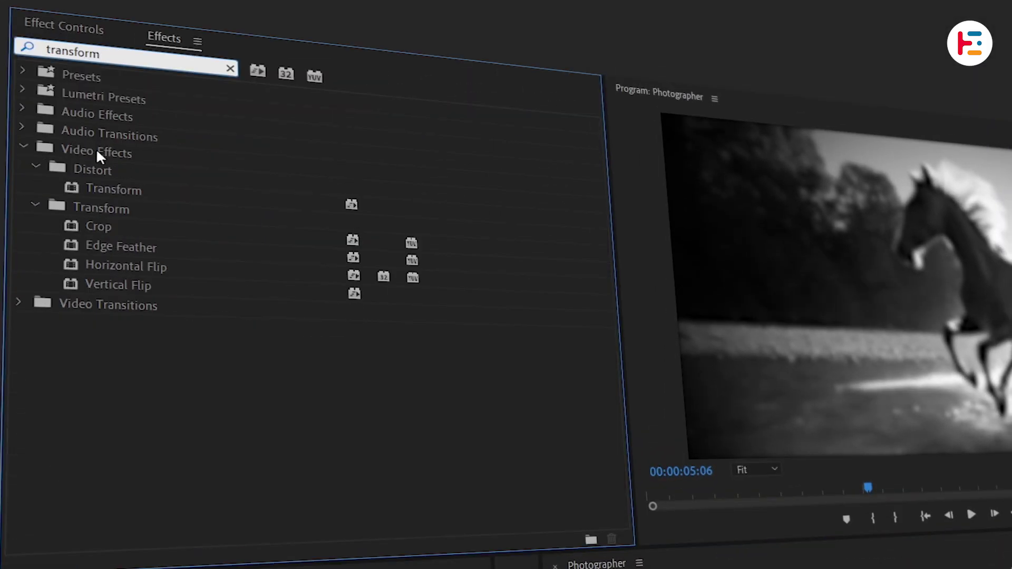
left_click(121, 195)
left_click(93, 24)
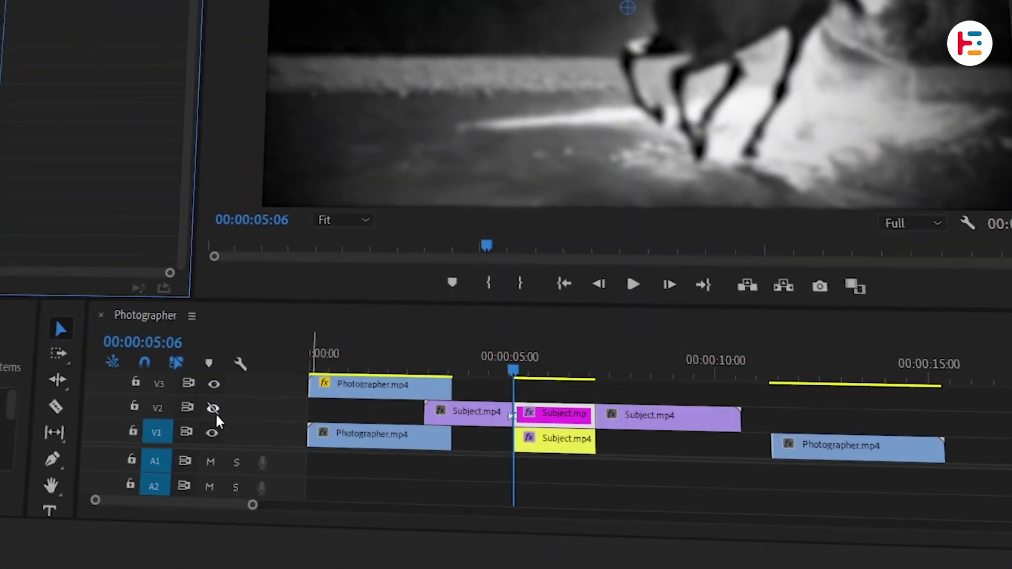
Make track V2 visible and set the frame hold's Transform Scale to 50 and Rotation to -10
left_click(214, 409)
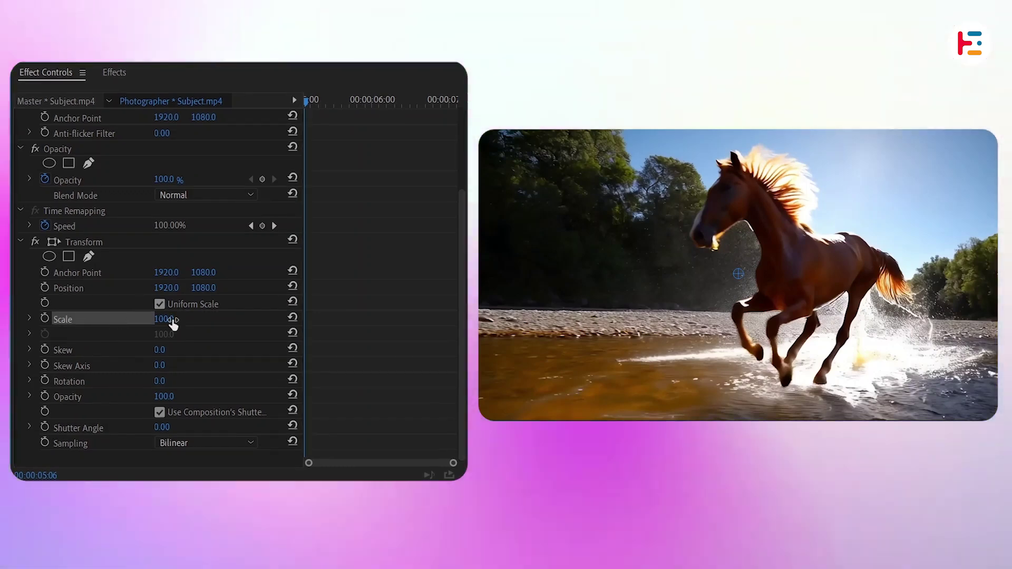
left_click(170, 320)
type("50")
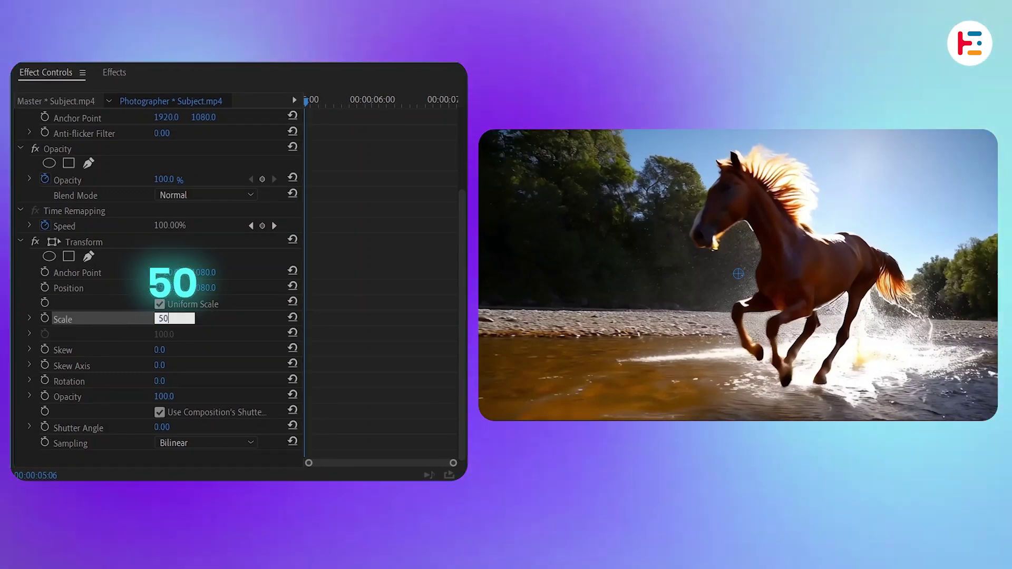
key("Return")
left_click(159, 380)
type("-10")
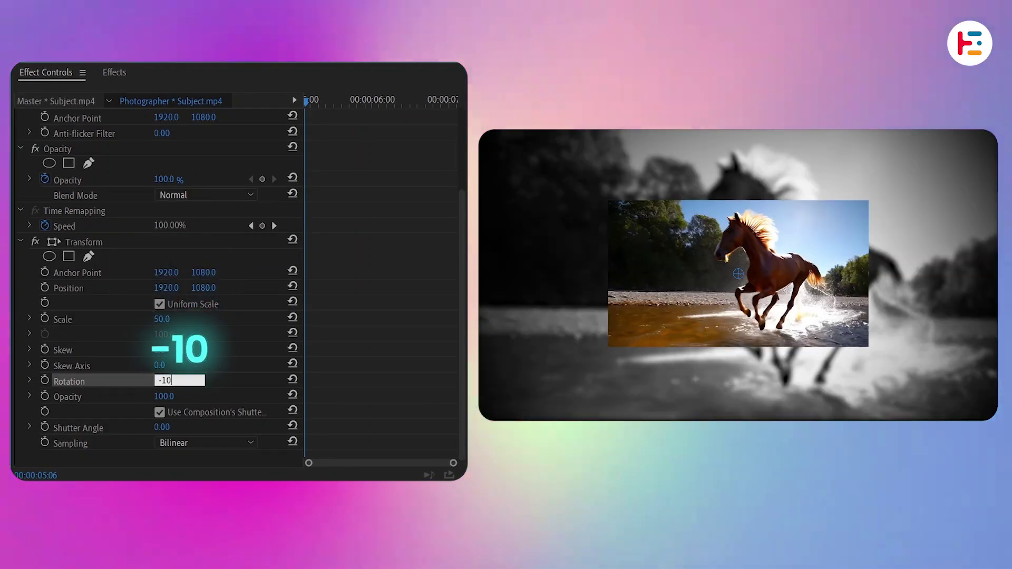
key("Return")
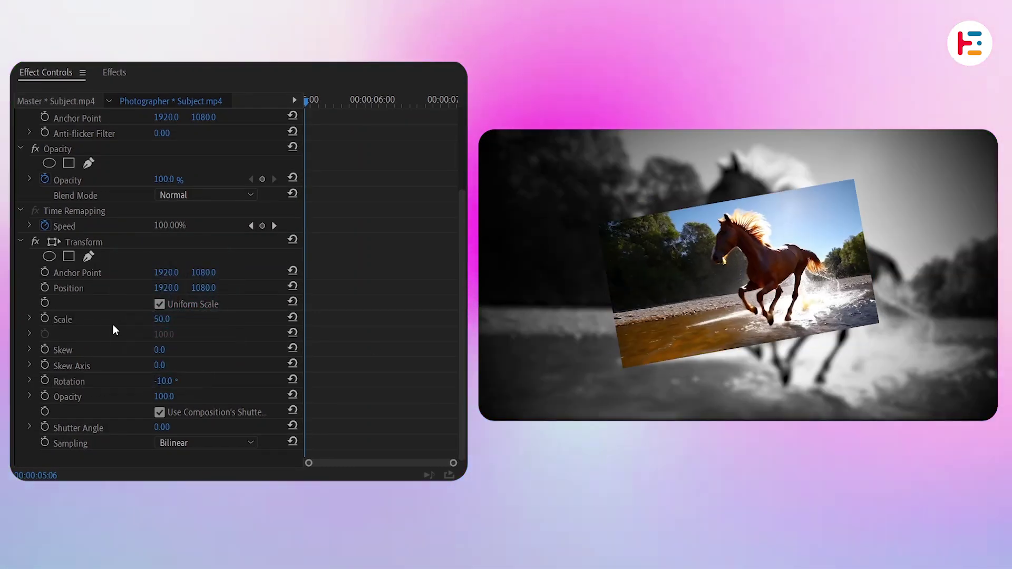
Keyframe Transform Scale and Position at 00:00:05:06, disable Use Composition's Shutter Angle and set Shutter Angle to 245
left_click(45, 318)
left_click(30, 319)
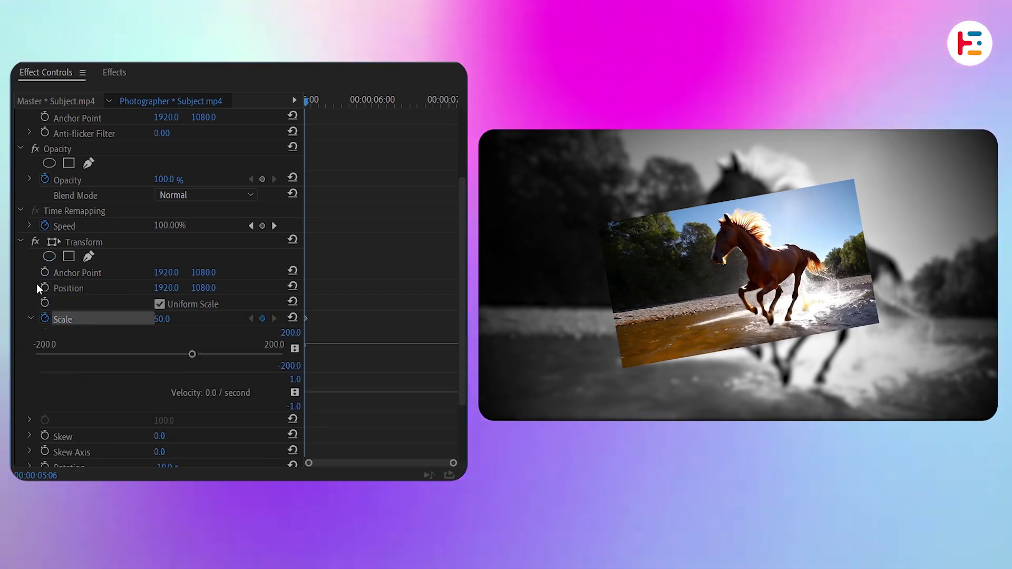
left_click(45, 287)
left_click(30, 288)
scroll(349, 363, "down", 4)
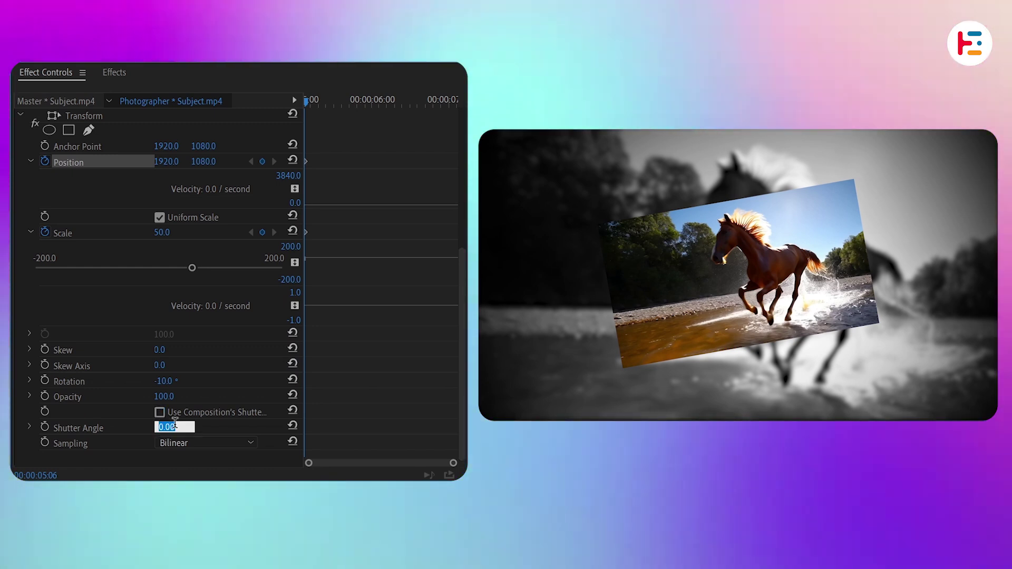
type("245")
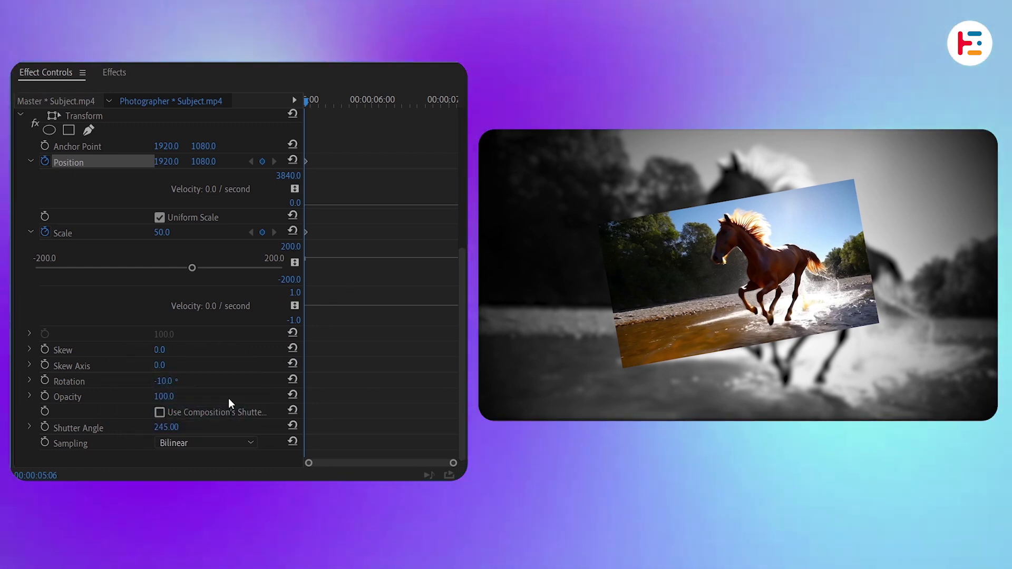
Reset the Transform Scale to 100 at 00:00:05:35 and turn off the Position animation on the V2 frame hold
scroll(373, 347, "up", 4)
scroll(356, 132, "up", 2)
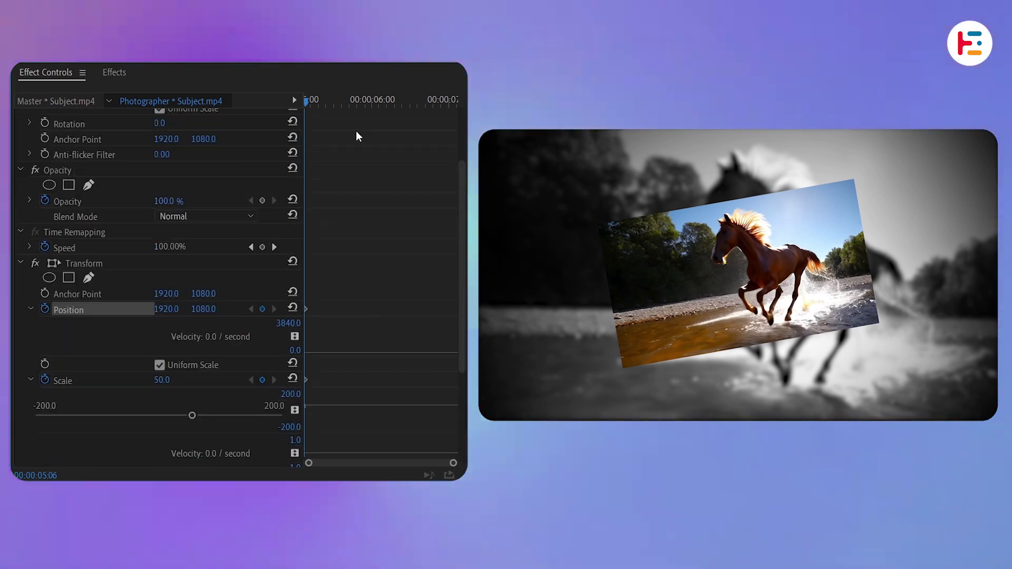
left_click(327, 99)
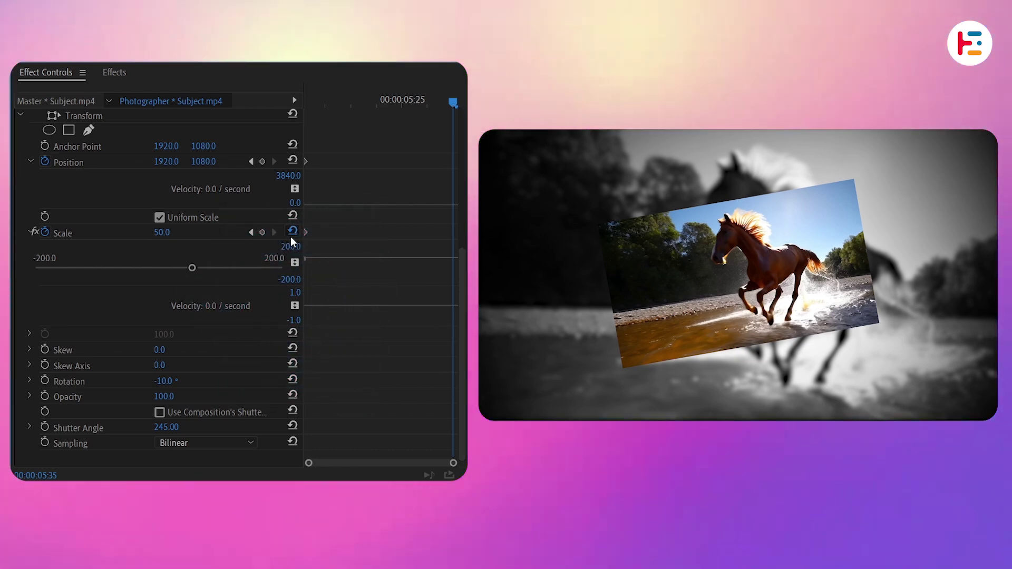
left_click(291, 236)
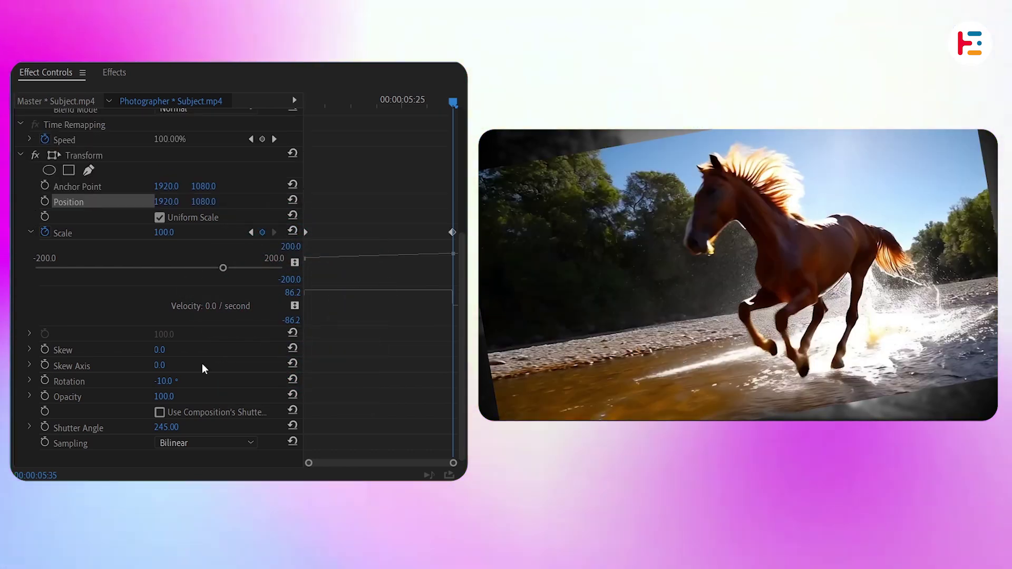
Keyframe the Transform Rotation from -10 at the frame hold's start to 0 at 00:00:05:35
left_click(44, 380)
left_click(30, 380)
left_click_drag(453, 380, 305, 379)
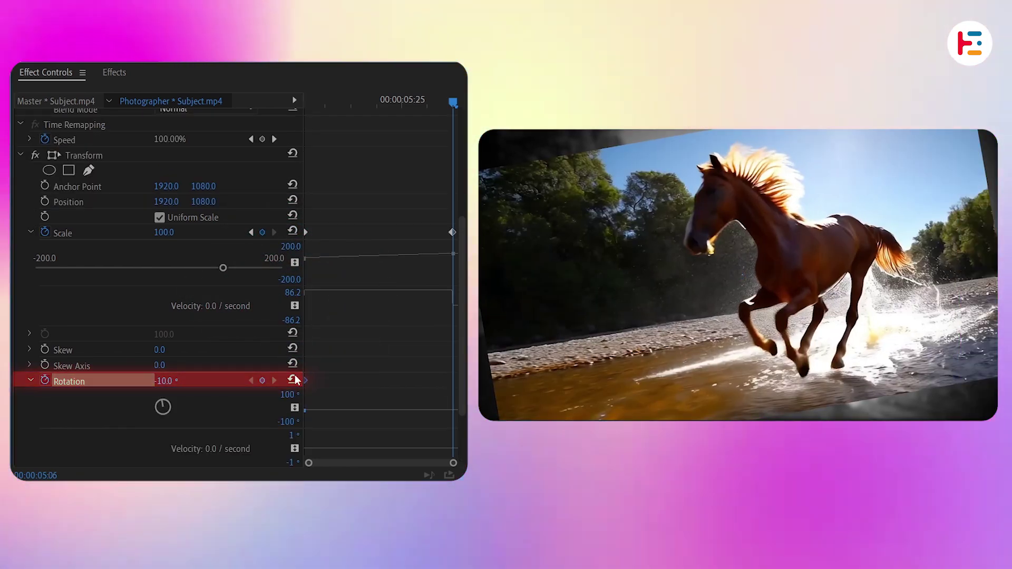
left_click(295, 378)
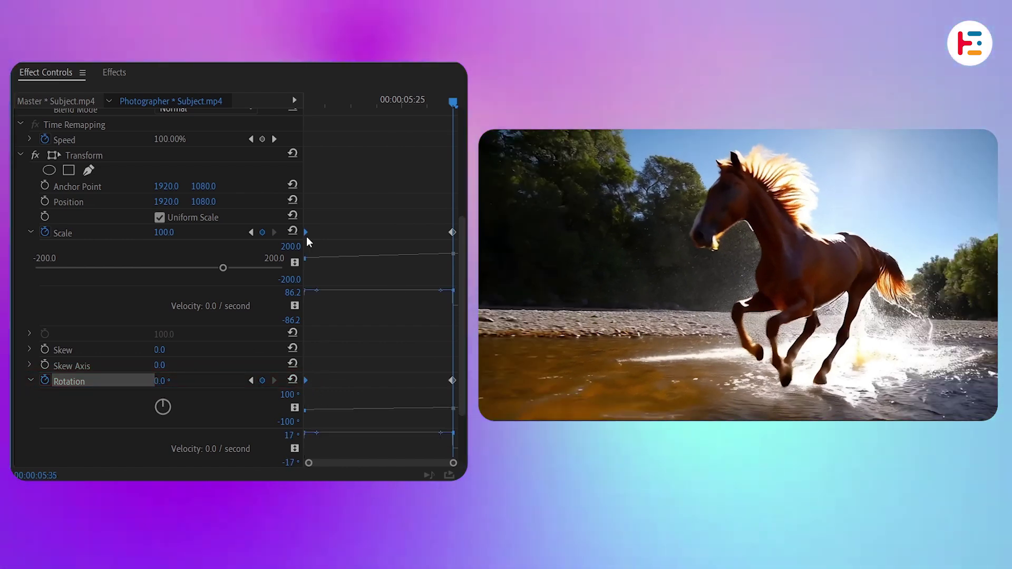
Ease the Scale and Rotation keyframes and reshape their velocity curves to peak soon after the start
right_click(305, 235)
left_click(379, 419)
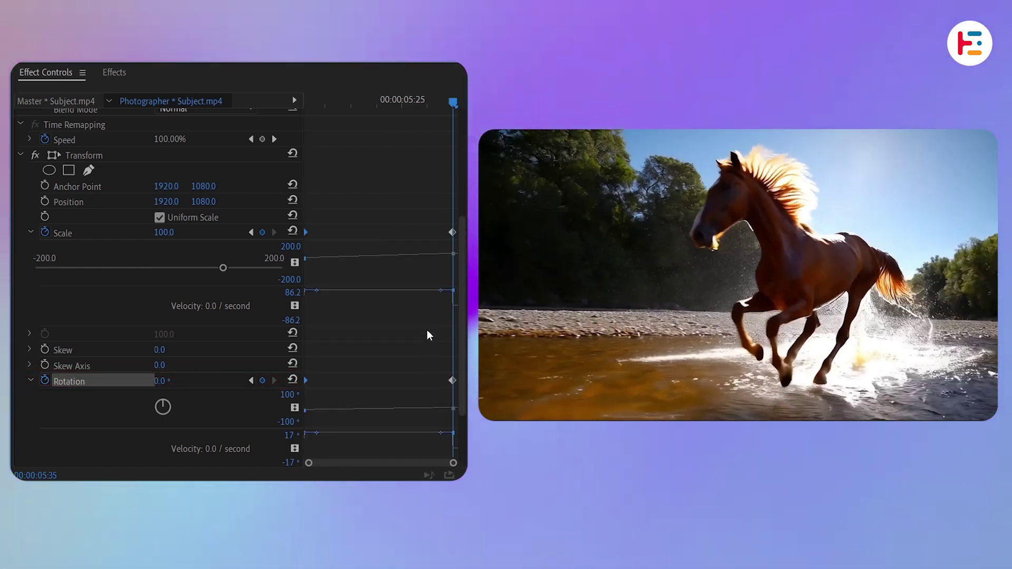
left_click_drag(440, 295, 281, 308)
left_click(448, 437)
left_click_drag(441, 437, 289, 448)
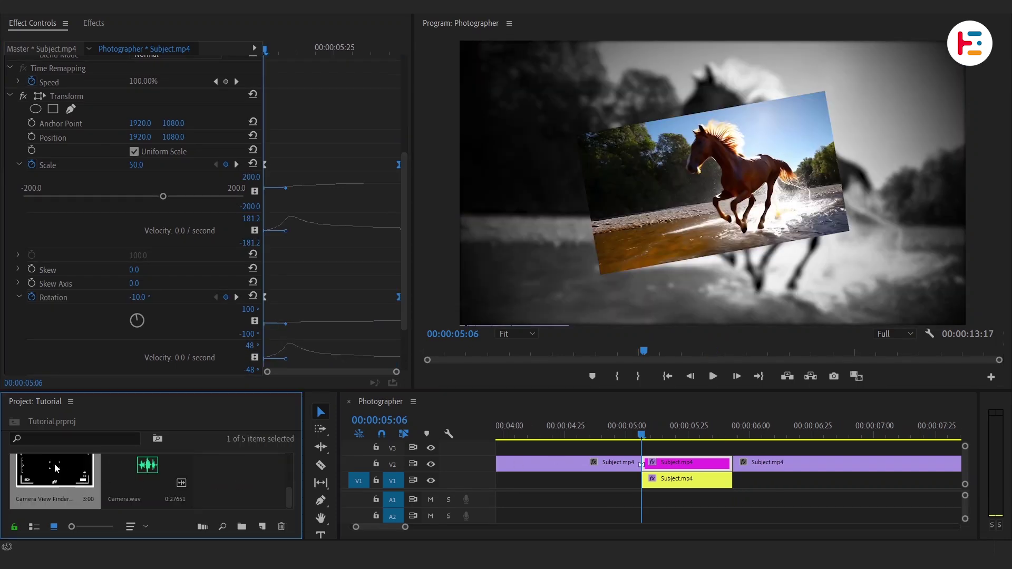
Place Camera View Finder.png on V3 above the frame hold and trim its end to 00:00:06:22
left_click_drag(101, 466, 824, 446)
left_click(753, 447)
key("ctrl+k")
left_click(824, 446)
key("Delete")
Copy the Transform effect from the V2 frame hold and paste it onto the Camera View Finder.png clip
left_click(698, 466)
right_click(72, 271)
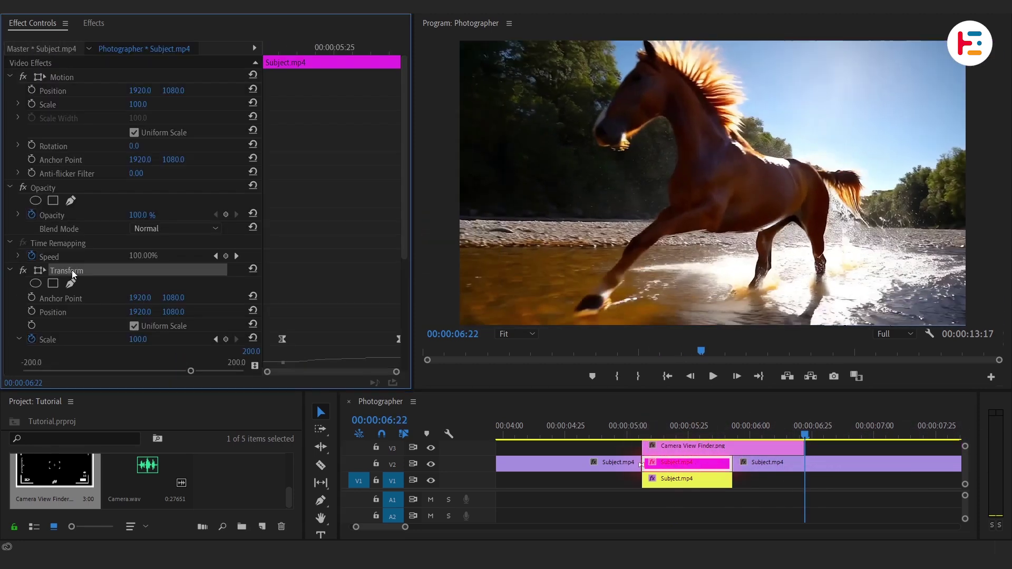
left_click(118, 337)
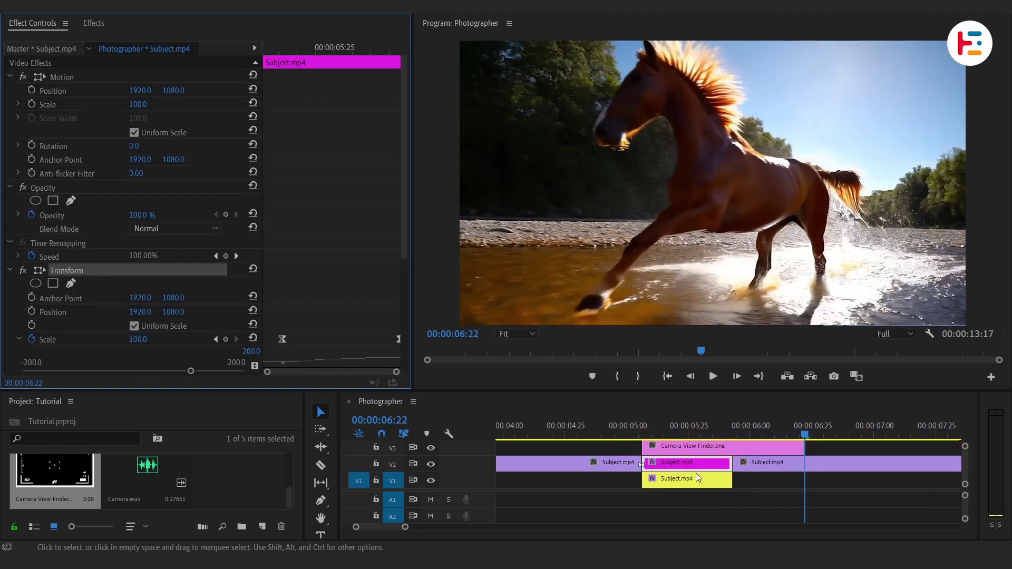
left_click(694, 448)
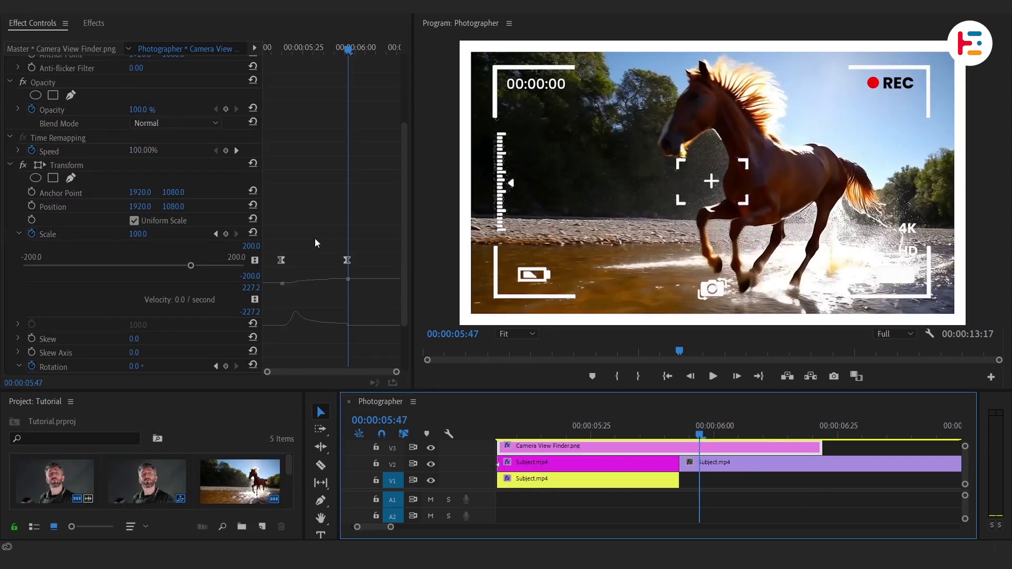
scroll(315, 239, "down", 2)
Set the viewfinder's Transform Scale to 159 at 00:00:06:15 and add Opacity keyframes around that point for its fade
key("space")
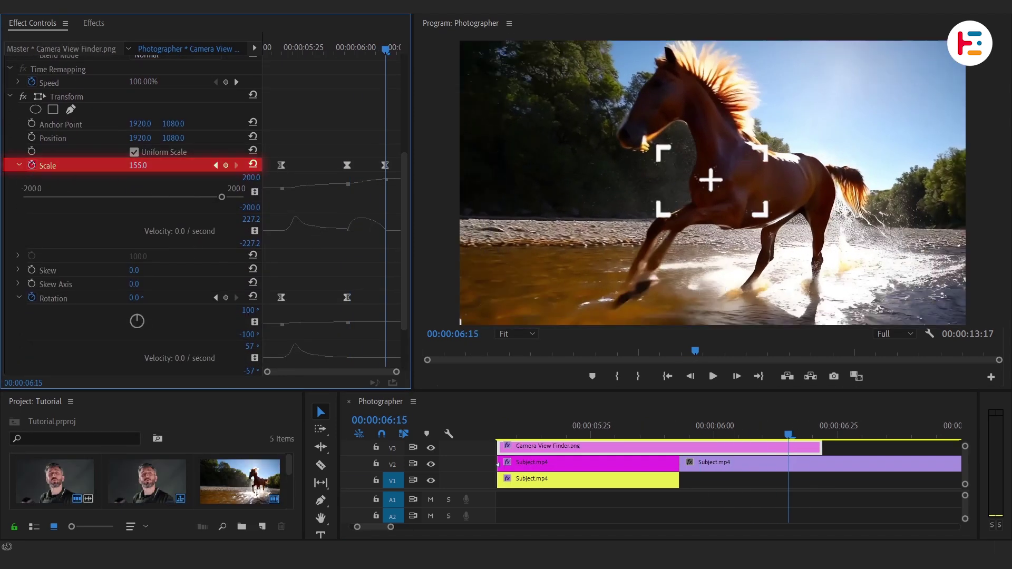
scroll(77, 339, "down", 3)
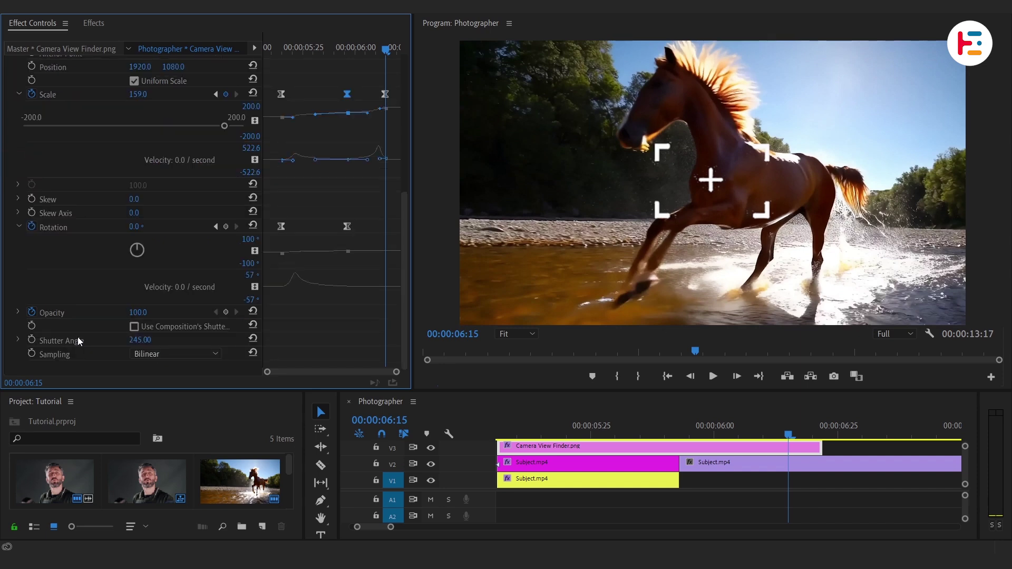
left_click(225, 313)
left_click_drag(385, 313, 375, 315)
key("Right")
key("Right")
key("Right")
key("Right")
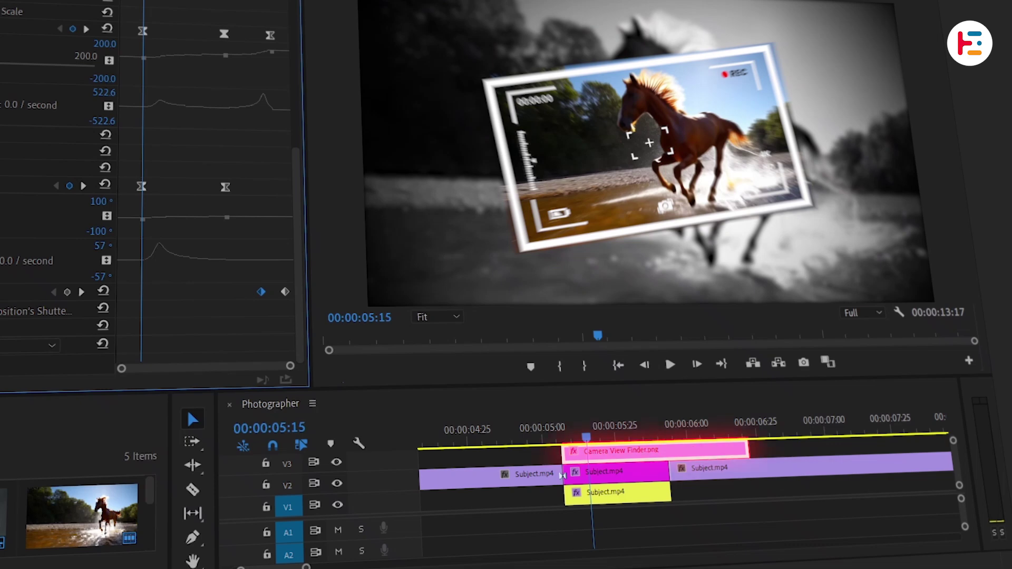
Split the V1, V2 and V3 clips at 00:00:05:15 and nest their first parts as "Snapshot"
left_click(611, 520)
left_click_drag(592, 472, 588, 459)
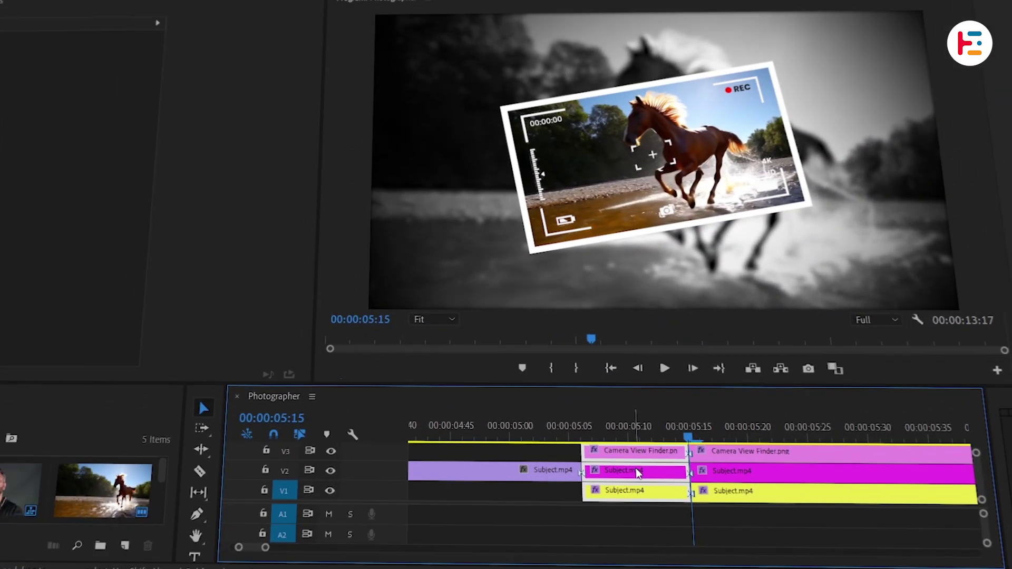
right_click(657, 479)
left_click(746, 282)
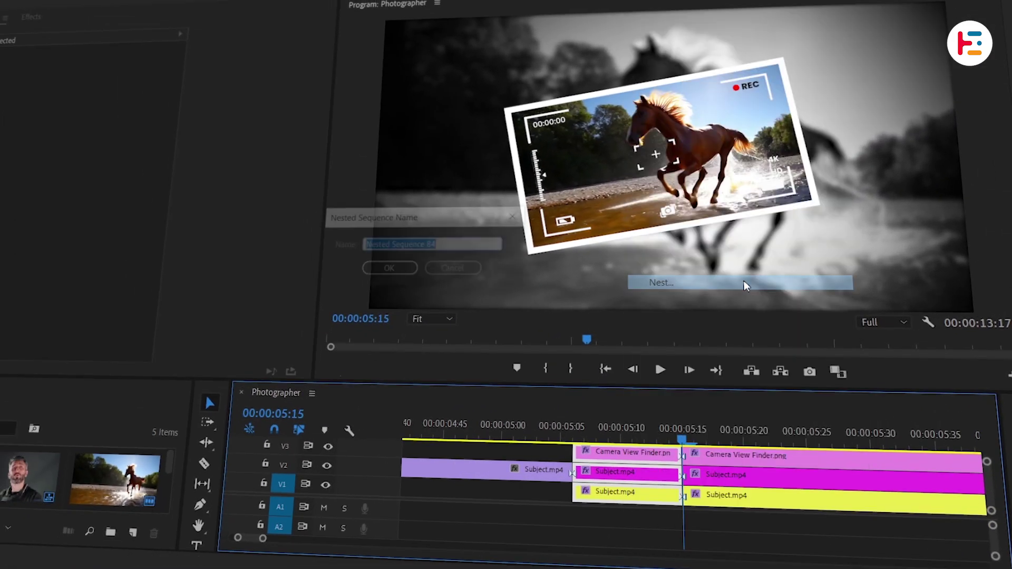
type("Snap")
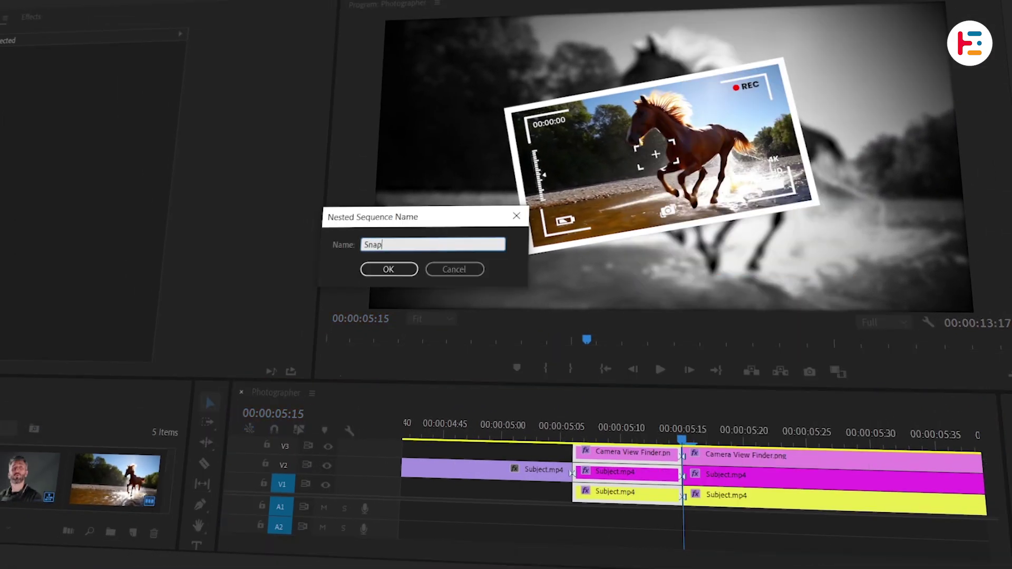
type("shot")
key("Return")
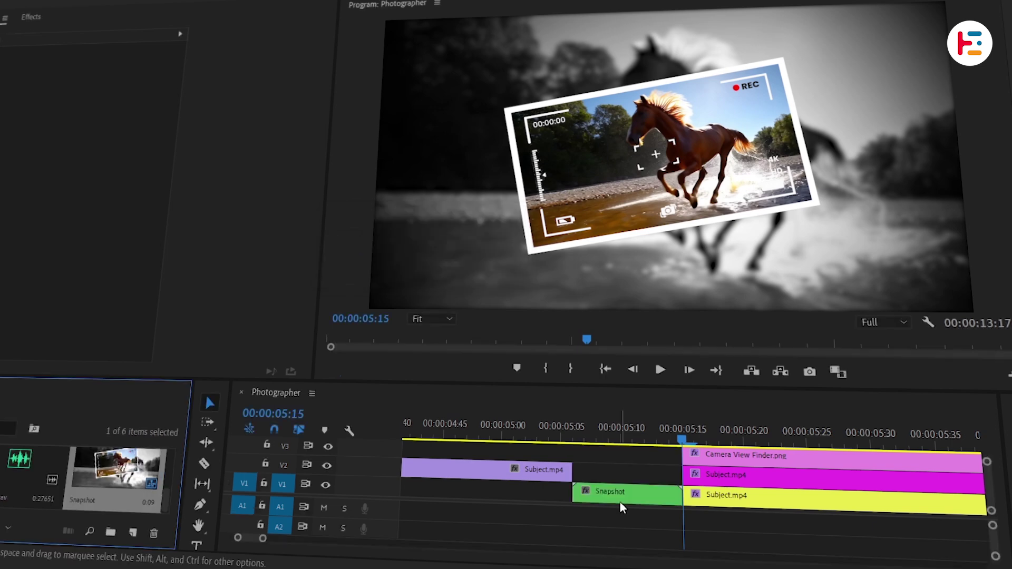
Move the Snapshot nest to V2 and add a Dip to White transition between it and the preceding Subject.mp4 clip
left_click_drag(619, 501, 597, 474)
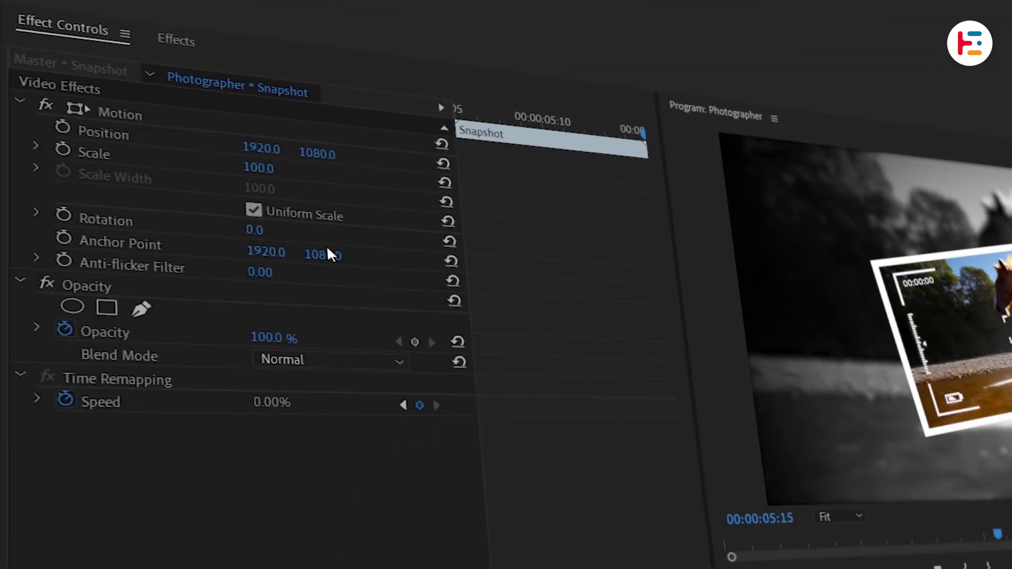
left_click(176, 38)
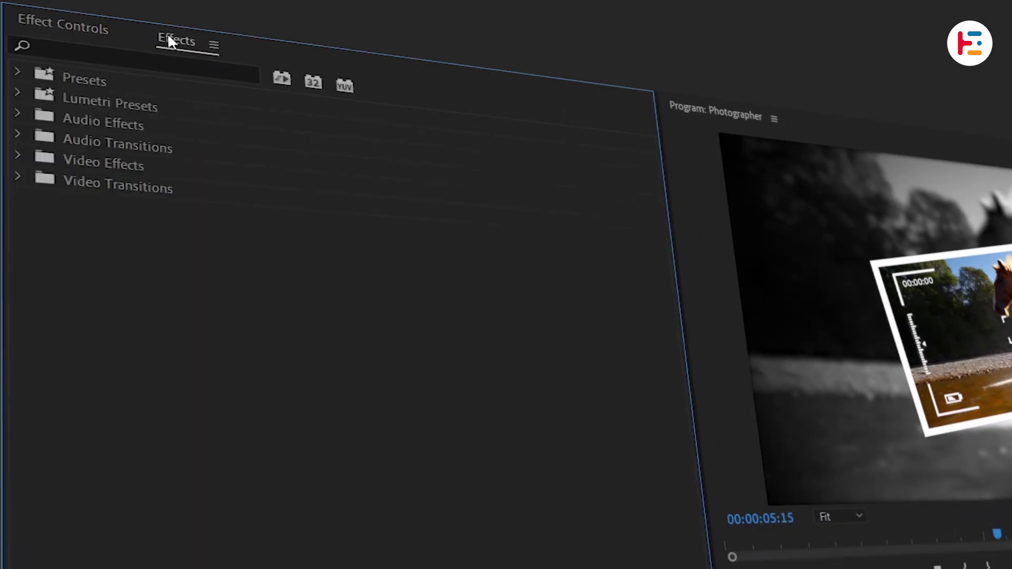
left_click(151, 58)
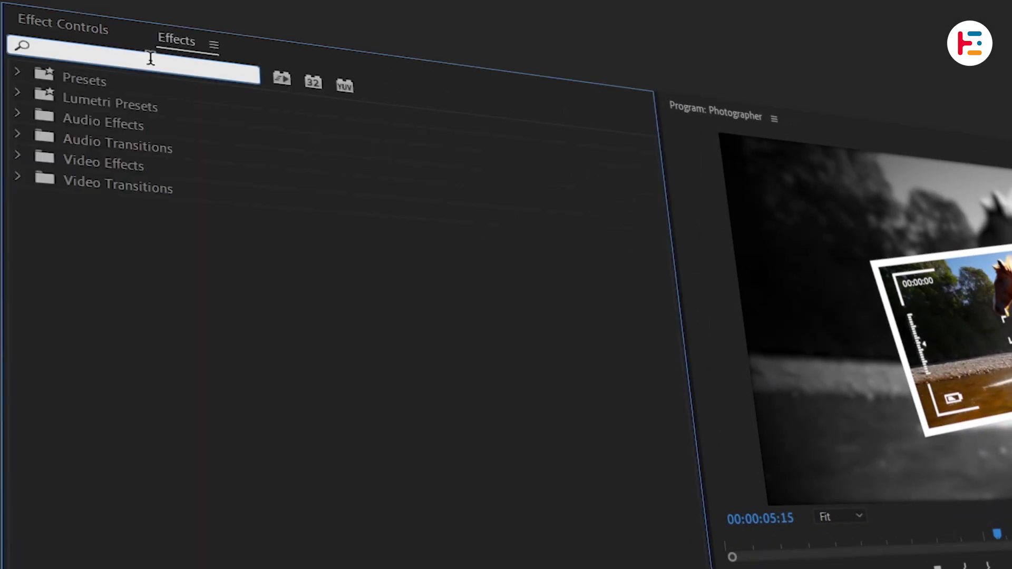
left_click_drag(171, 250, 597, 343)
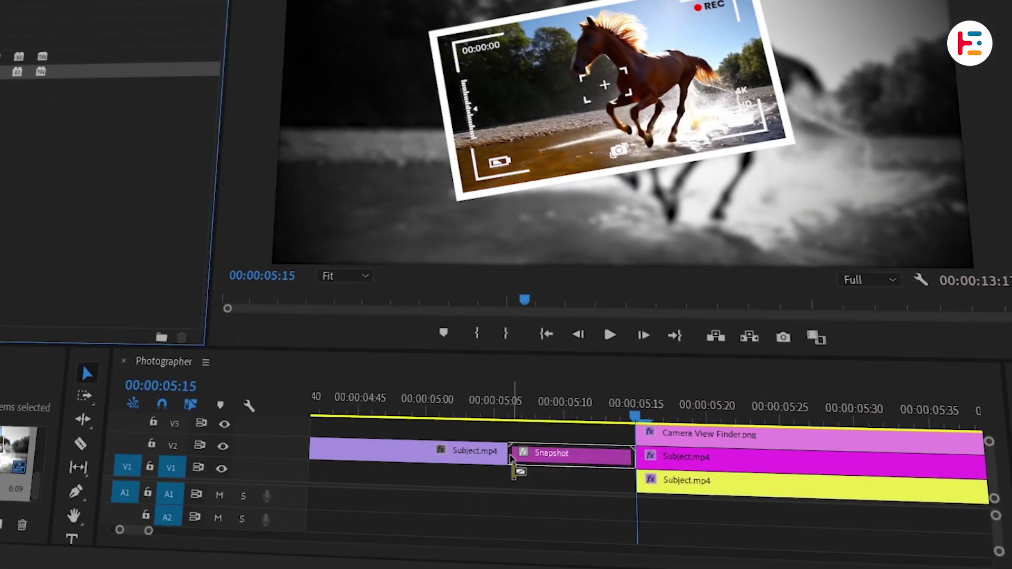
left_click_drag(510, 459, 514, 459)
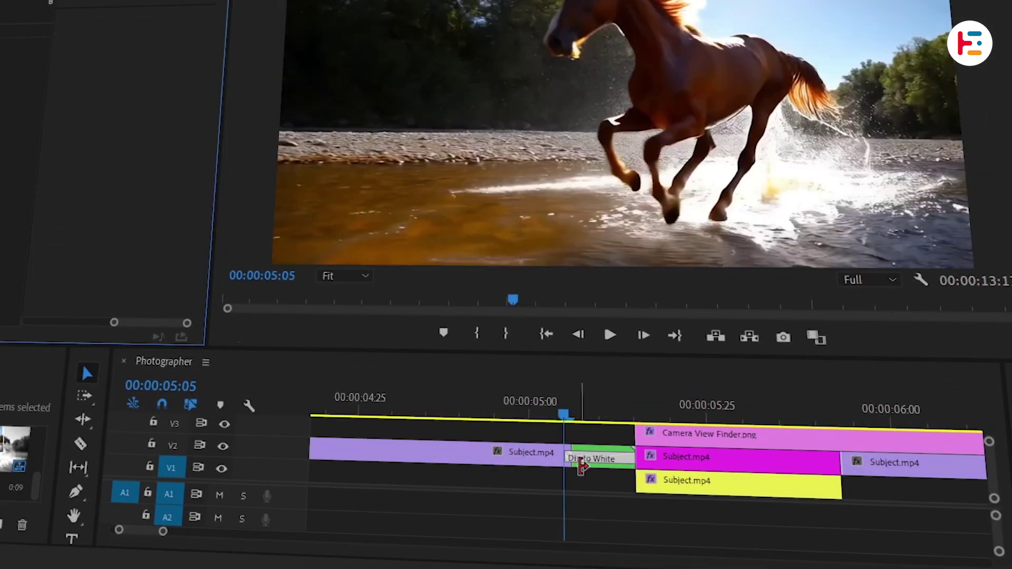
left_click(602, 461)
mouse_move(580, 463)
left_mouse_down()
mouse_move(543, 460)
mouse_move(602, 459)
mouse_move(586, 456)
left_mouse_up()
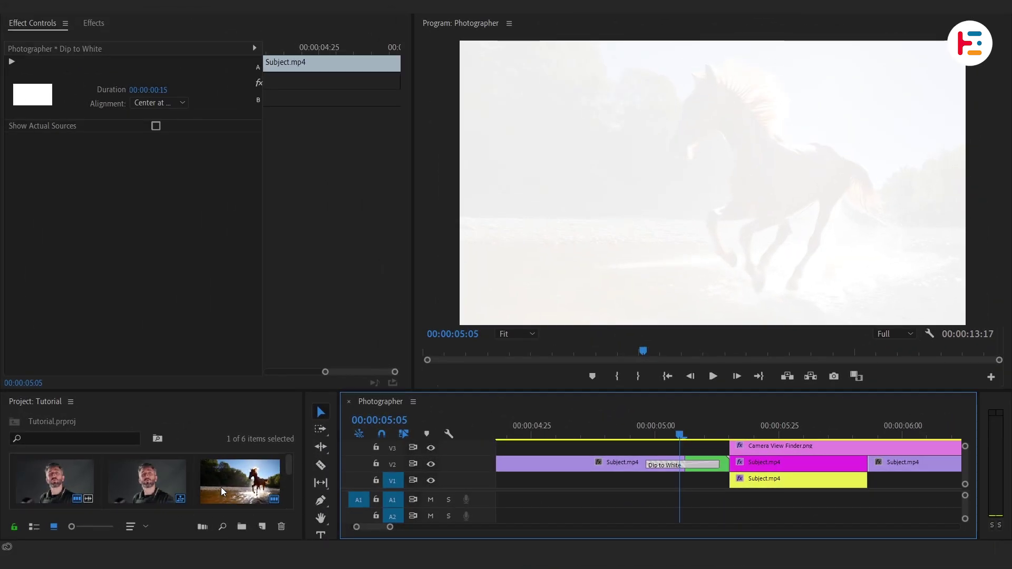
Place Camera.wav on A1 beneath the Dip to White transition, starting slightly before it
left_click(193, 488)
scroll(193, 488, "down", 1)
left_click_drag(187, 487, 469, 497)
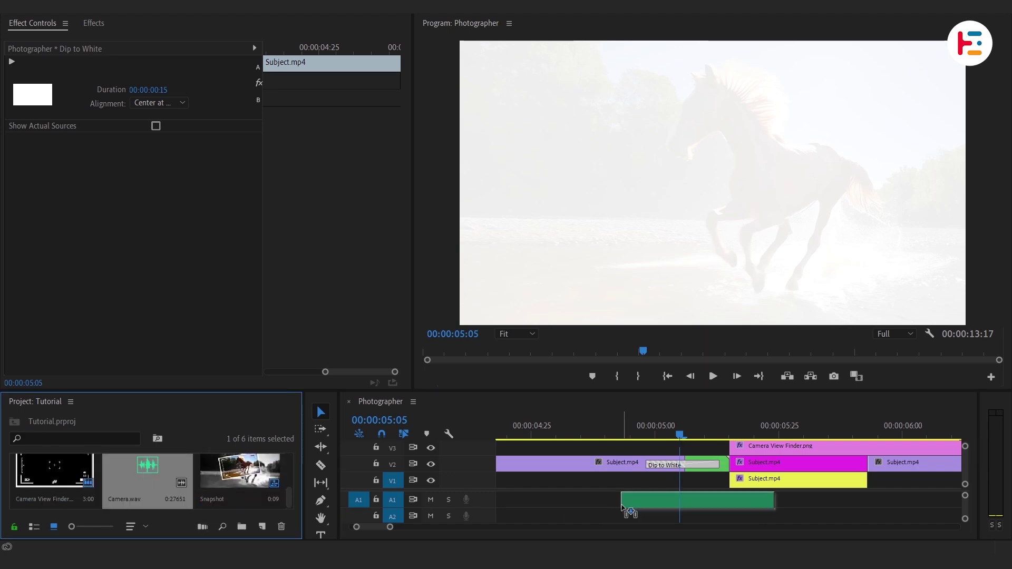
left_click_drag(622, 506, 632, 505)
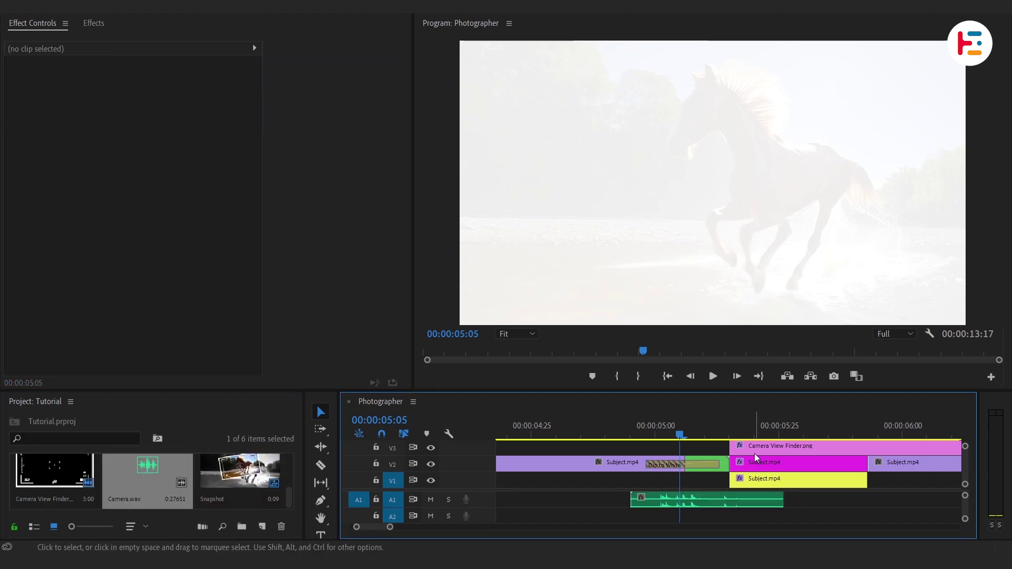
Return to the start of the full sequence and review the finished snapshot effect
key("backslash")
left_click_drag(655, 434, 489, 439)
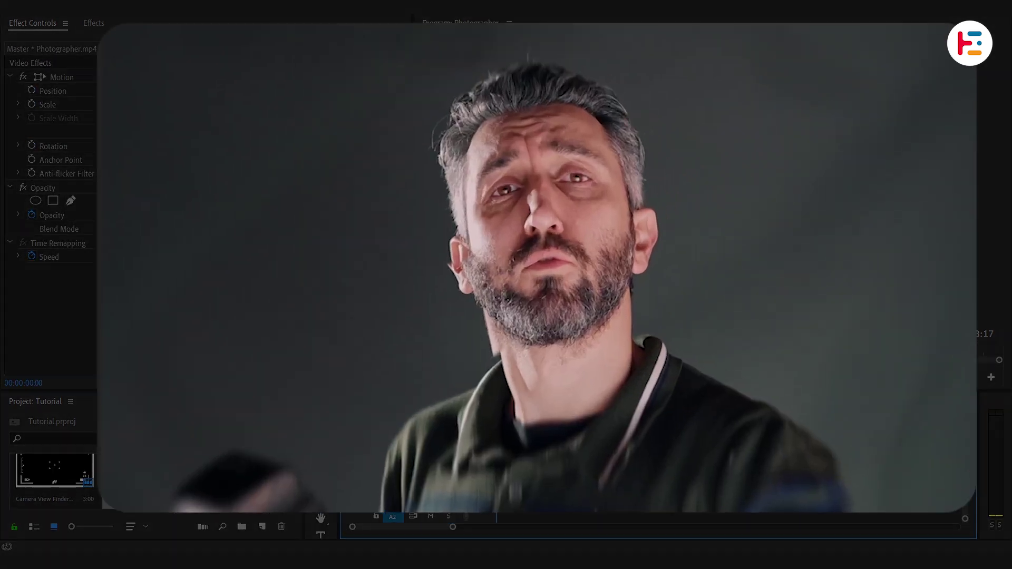